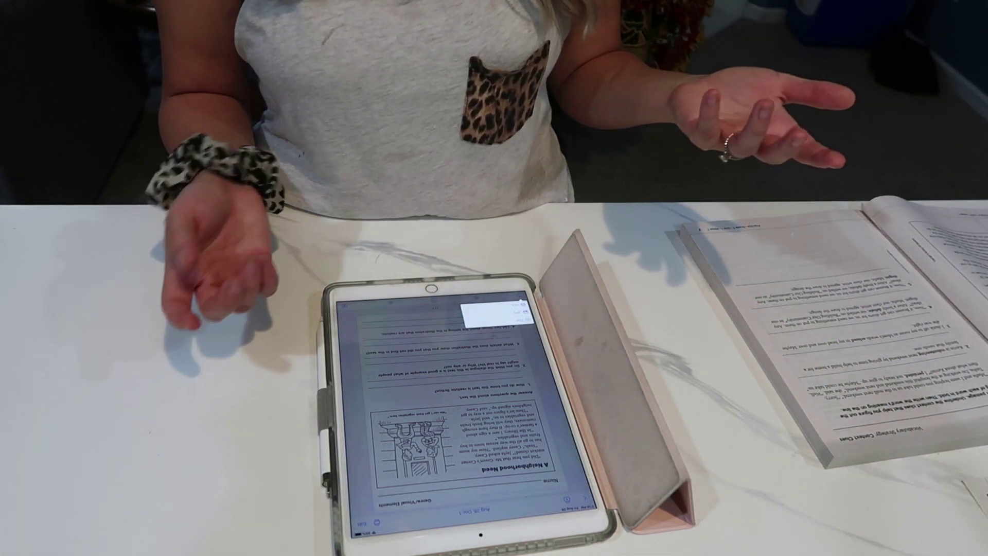
# Step: Open the scan's sharing options to export the worksheet image to Google Drive
pyautogui.click(500, 310)
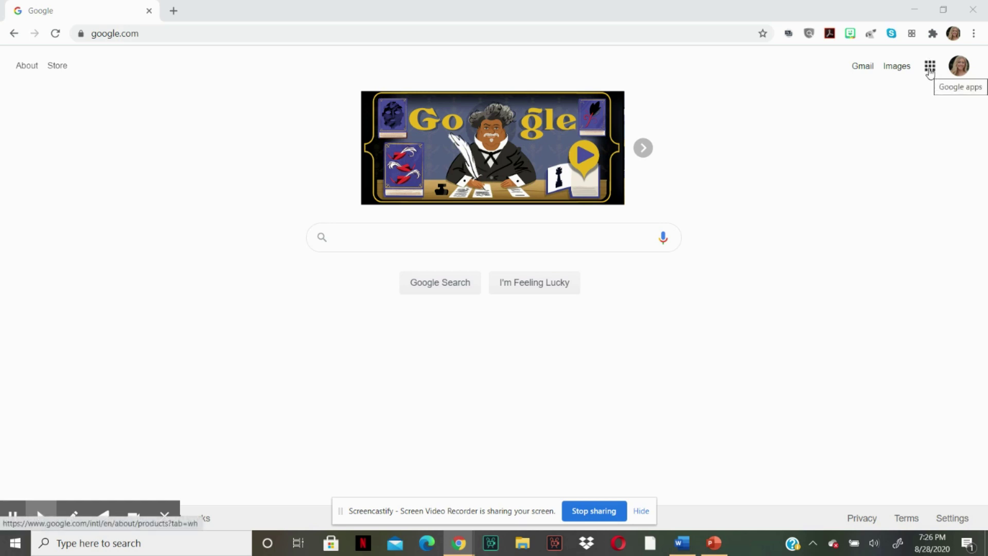
# Step: Go to Google Drive from the apps grid and create a new blank Google Slides file
pyautogui.click(929, 67)
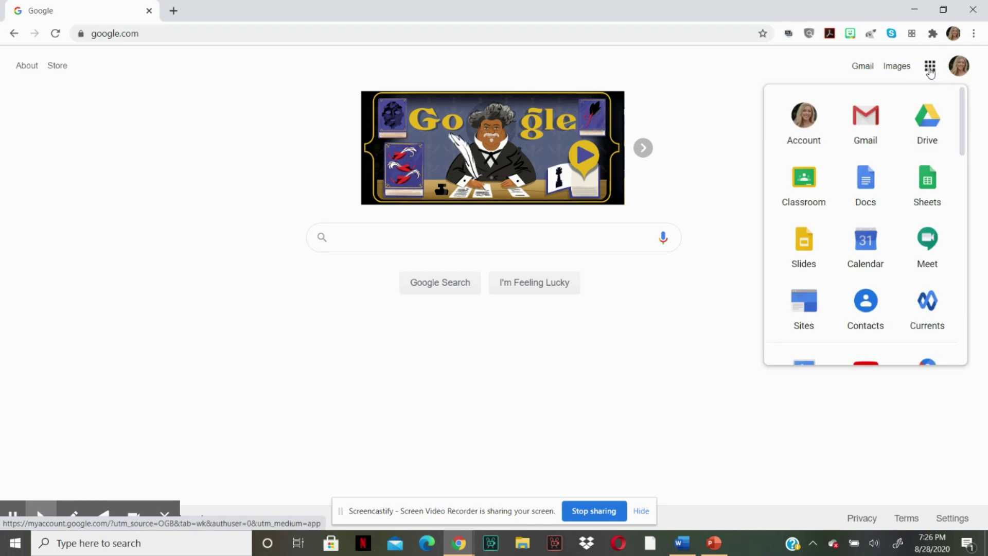
pyautogui.click(928, 123)
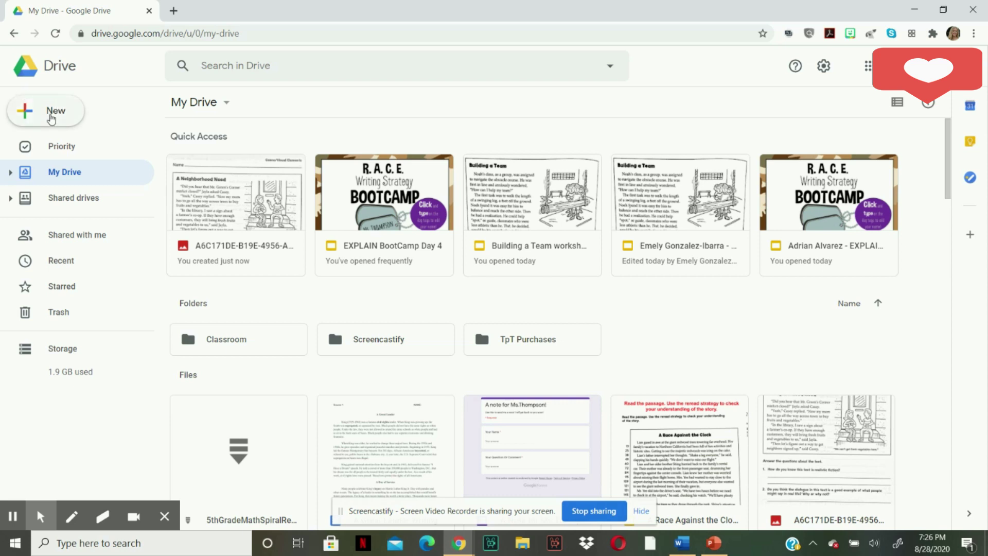
pyautogui.click(51, 118)
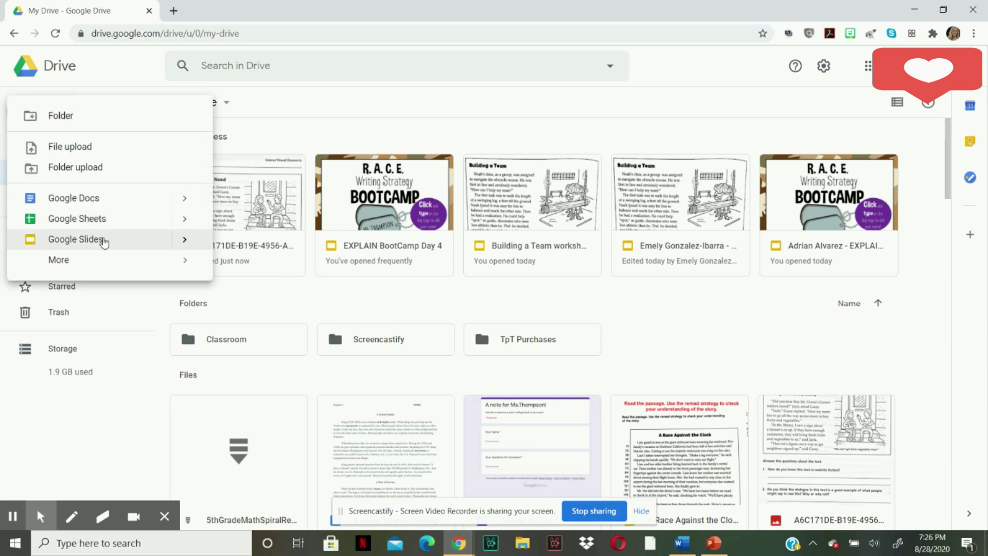
pyautogui.click(103, 240)
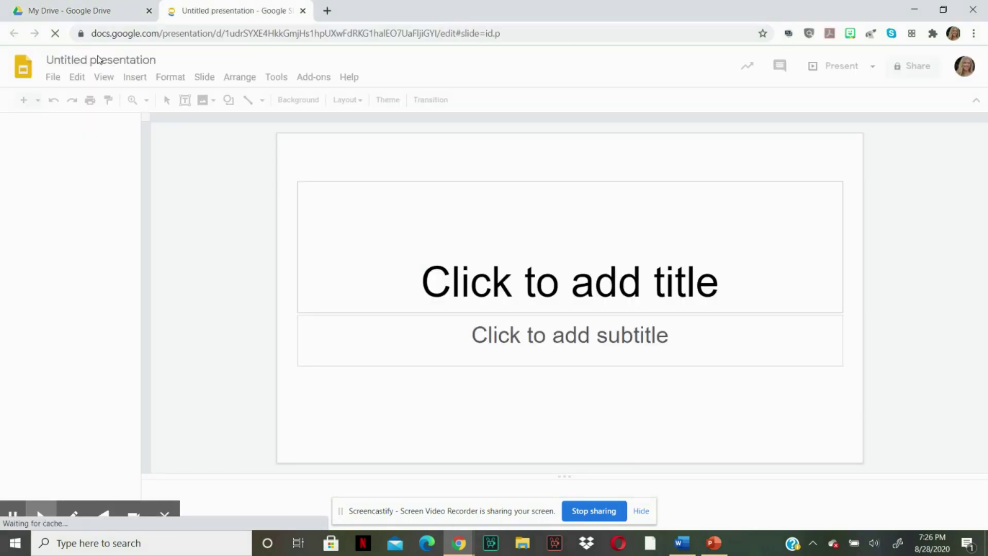
# Step: Title the presentation 'A Neighborhood Need' and set a custom 8.5 x 11 inch page size
pyautogui.click(101, 64)
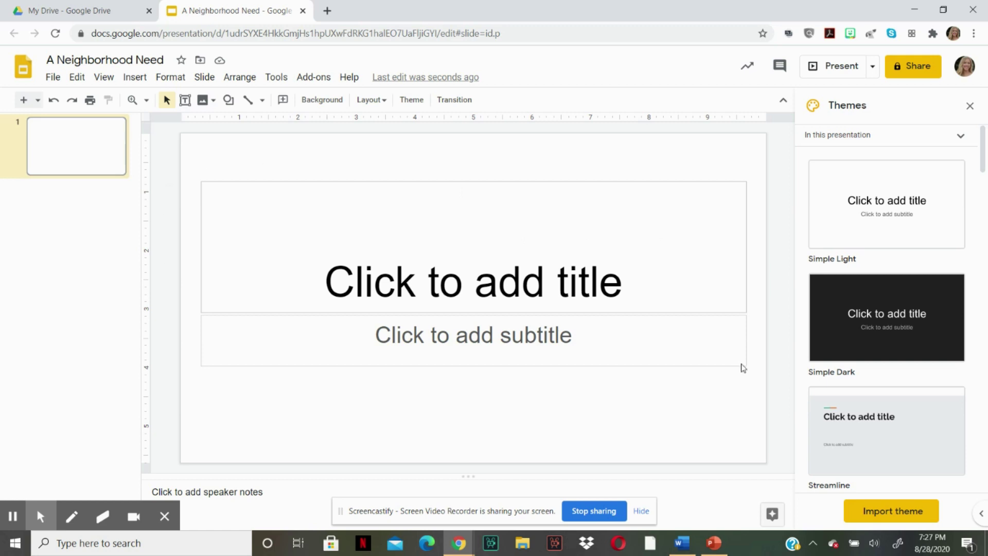
pyautogui.click(969, 106)
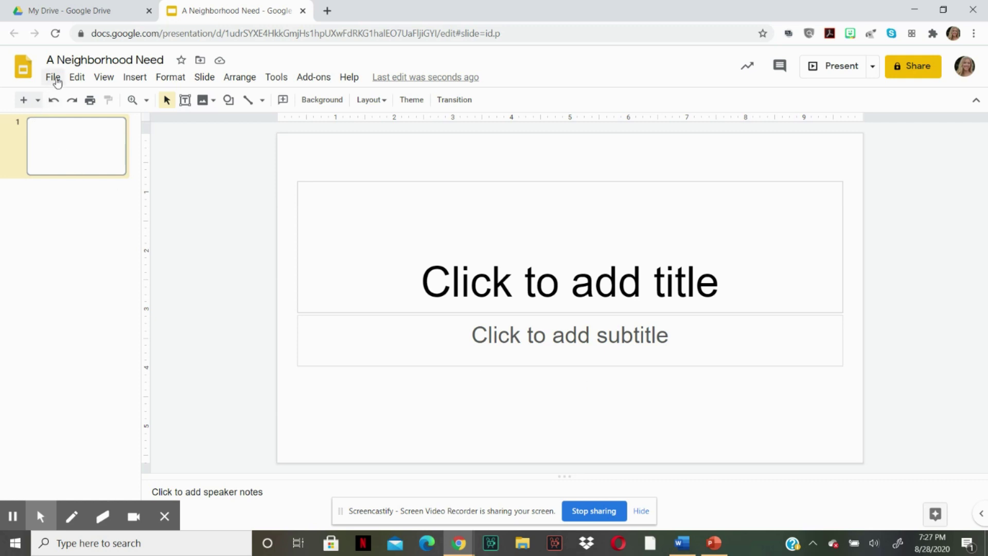
pyautogui.click(53, 77)
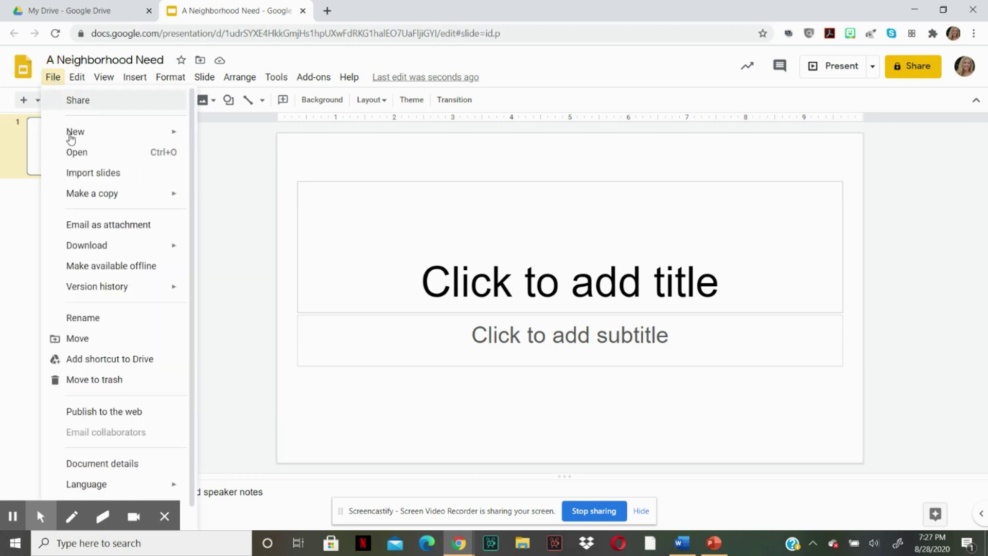
pyautogui.scroll(-1, 123, 330)
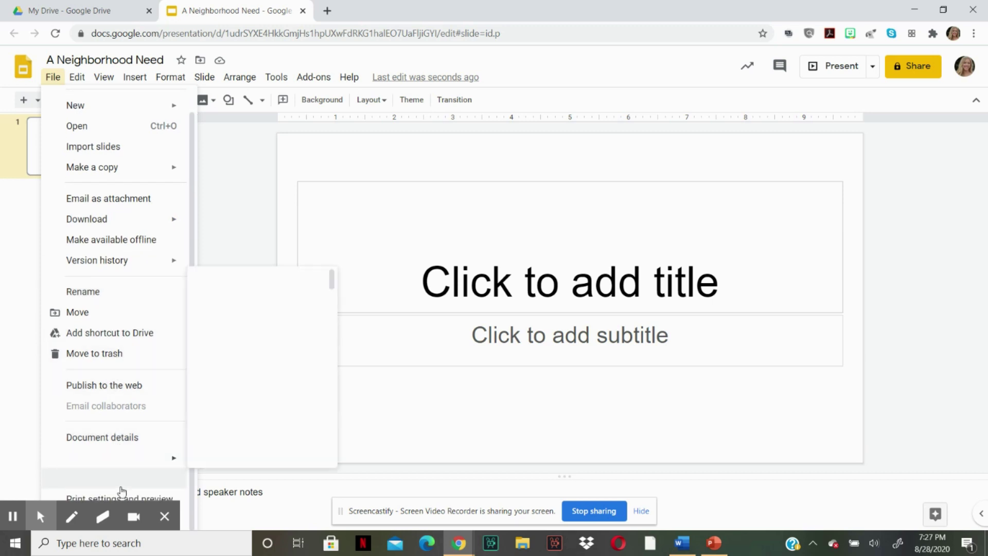
pyautogui.click(124, 486)
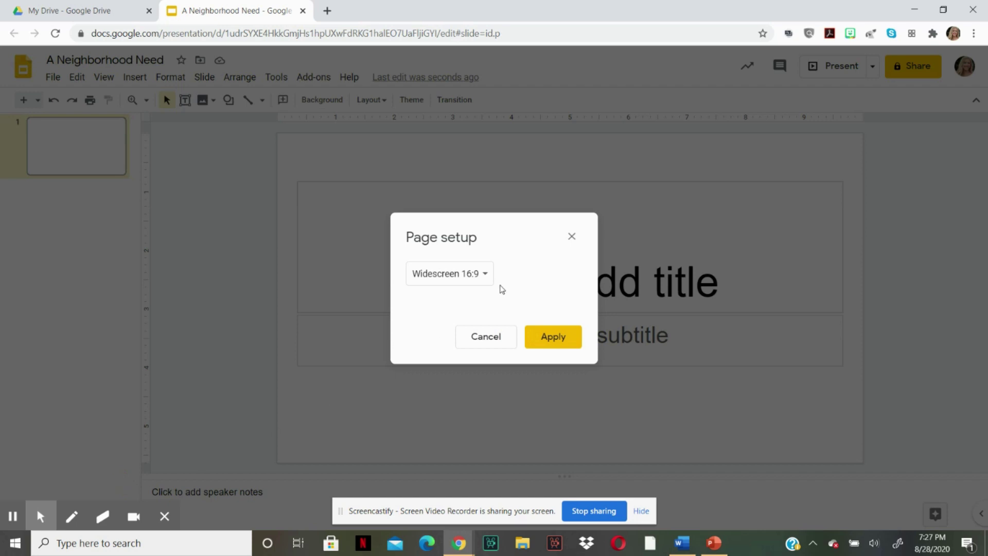
pyautogui.click(472, 276)
pyautogui.click(532, 265)
pyautogui.click(461, 272)
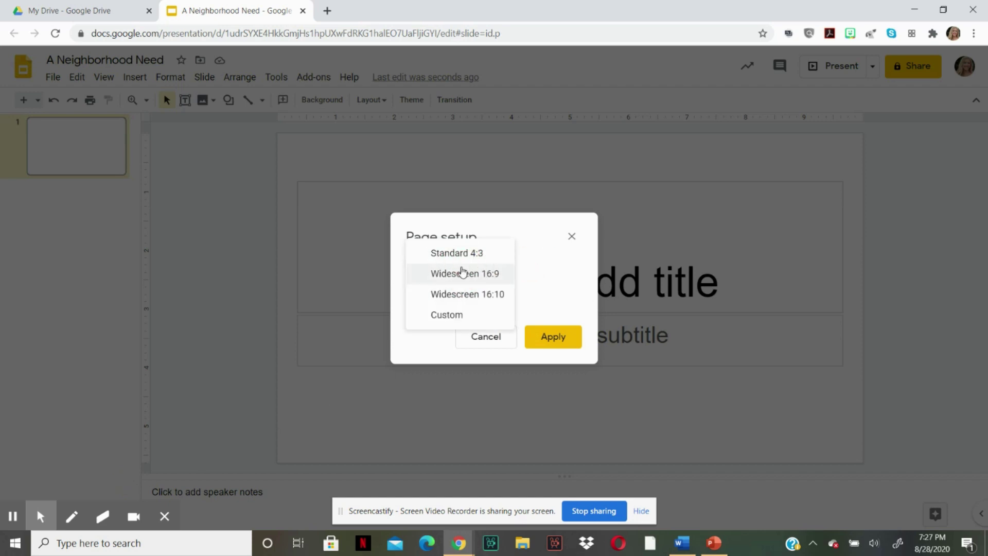
pyautogui.click(468, 316)
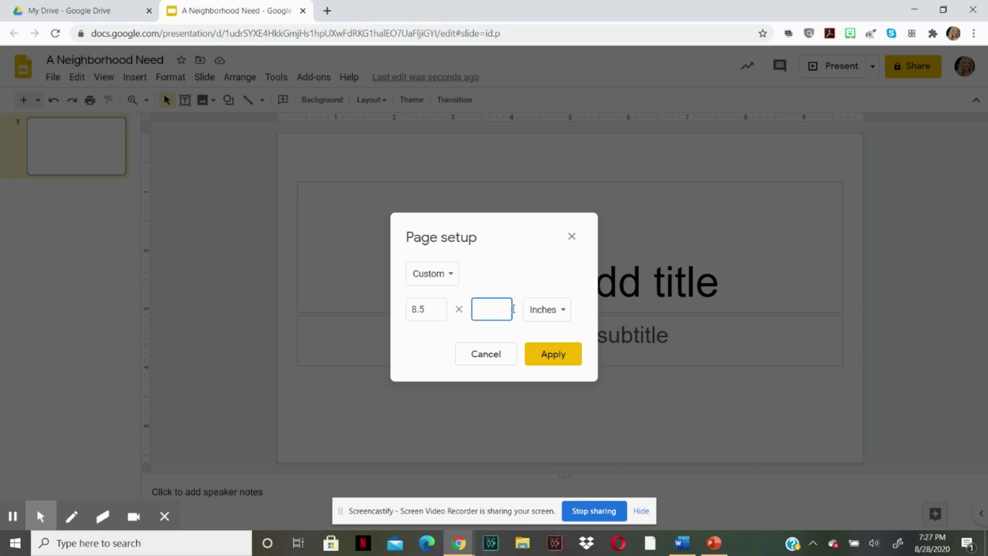
pyautogui.click(554, 358)
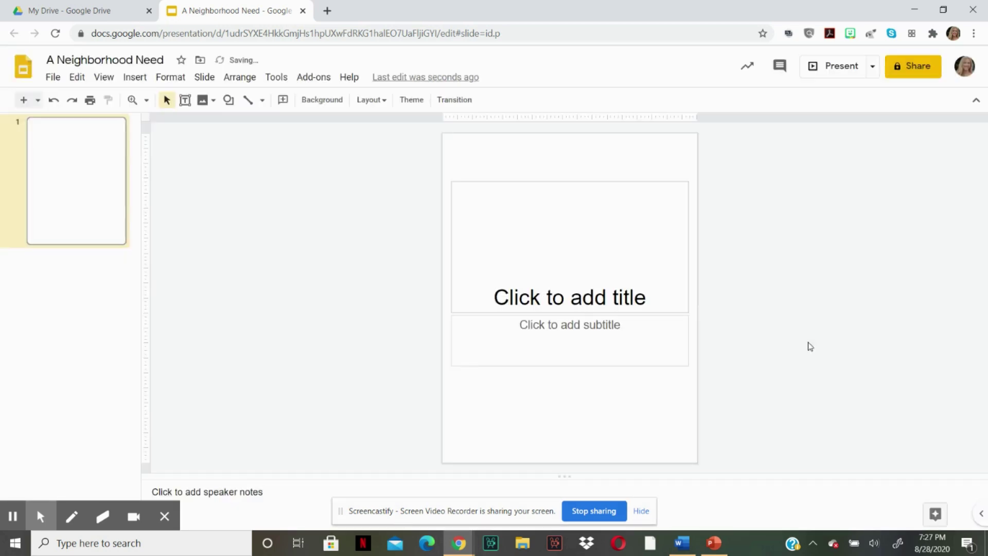
# Step: Delete the title and subtitle placeholders and remove the worksheet image from the slide
pyautogui.click(622, 181)
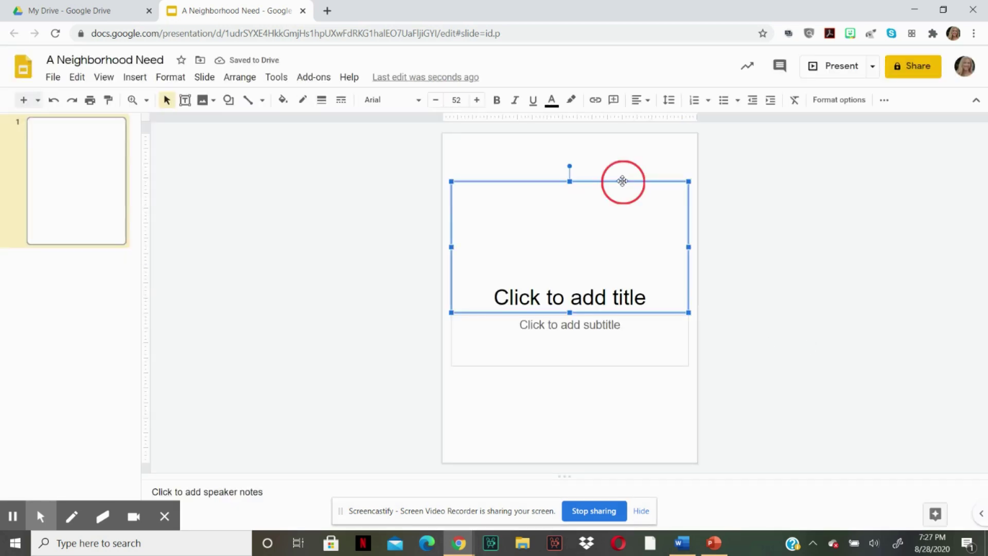
pyautogui.press('Delete')
pyautogui.click(626, 313)
pyautogui.press('Delete')
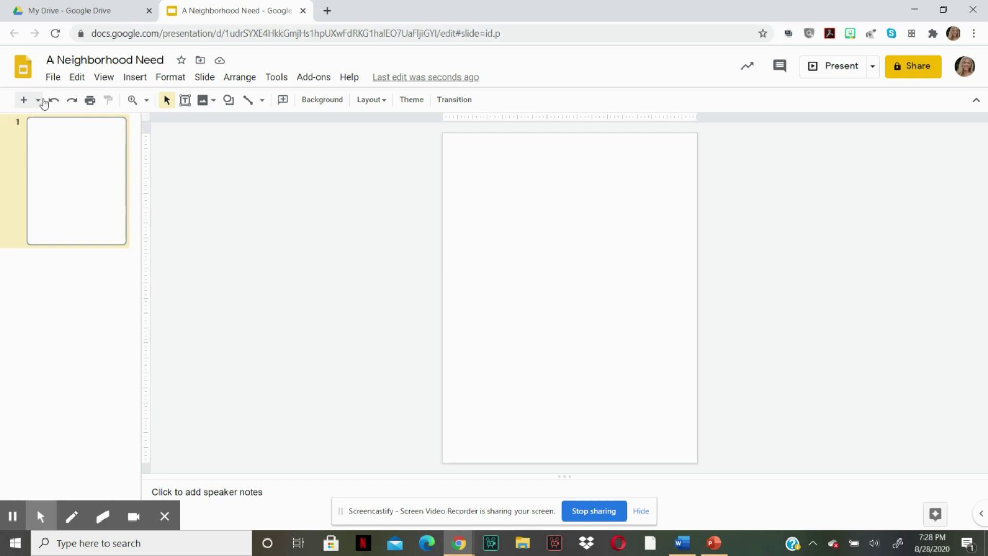
pyautogui.click(53, 100)
pyautogui.moveTo(611, 276); pyautogui.dragTo(739, 302)
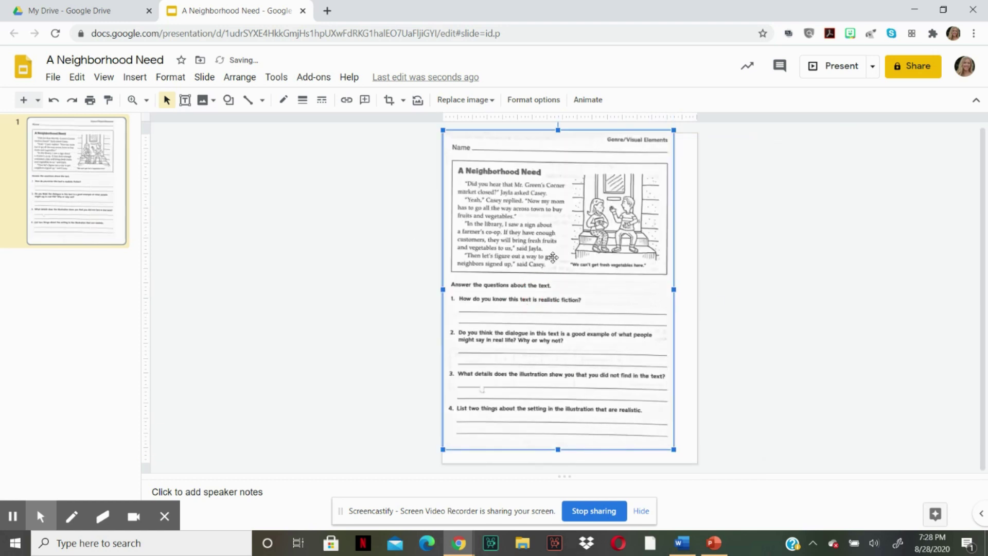
pyautogui.press('Delete')
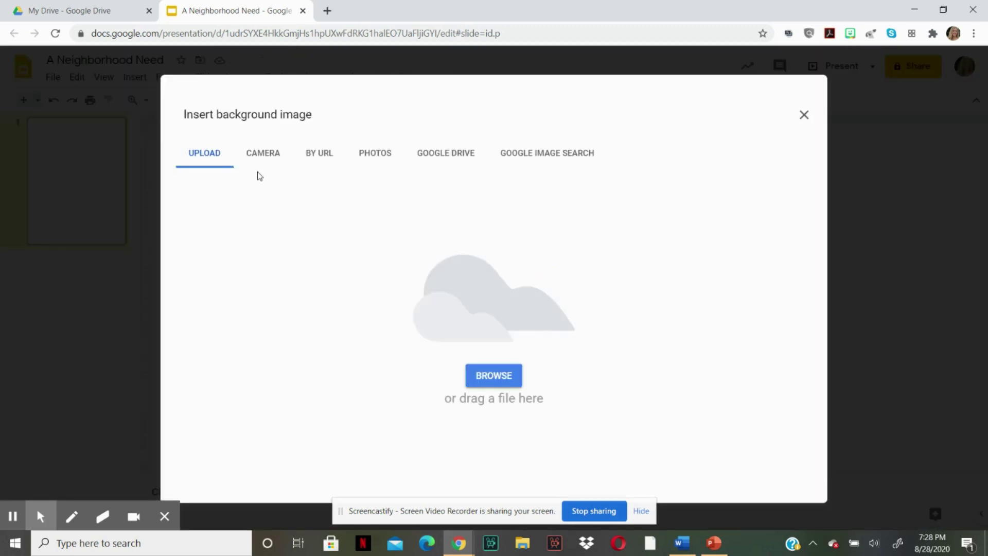
# Step: Pick the worksheet scan from Google Drive and insert it as the slide background
pyautogui.click(455, 158)
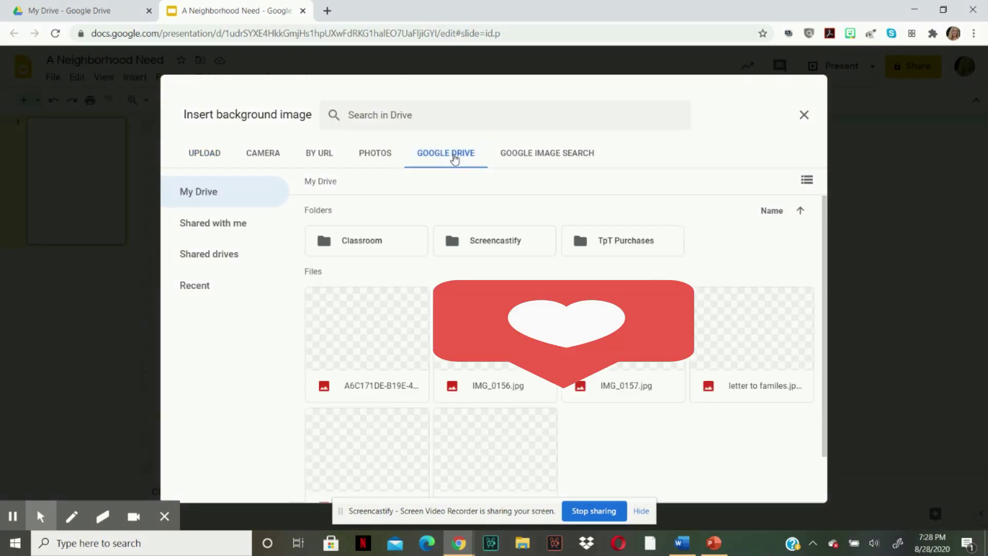
pyautogui.click(376, 324)
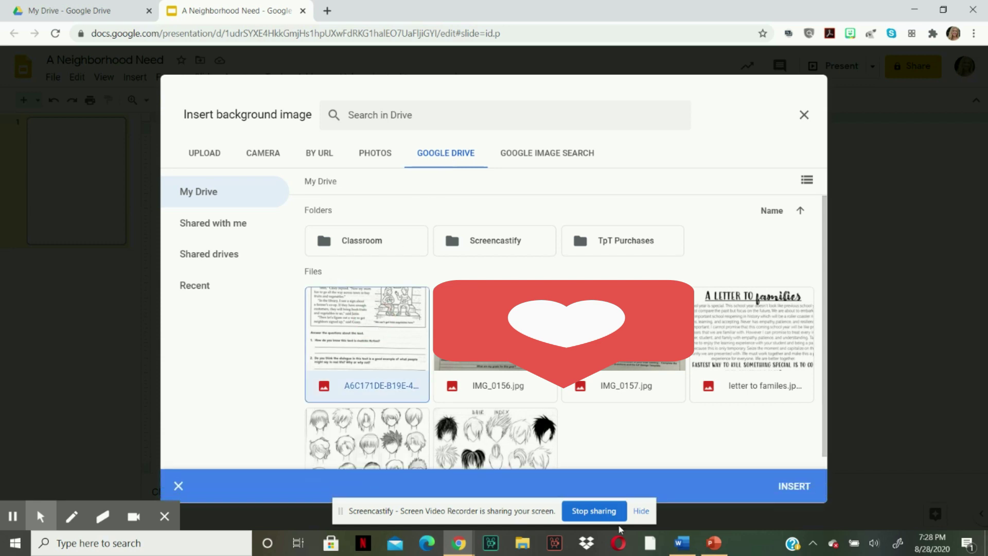
pyautogui.click(795, 488)
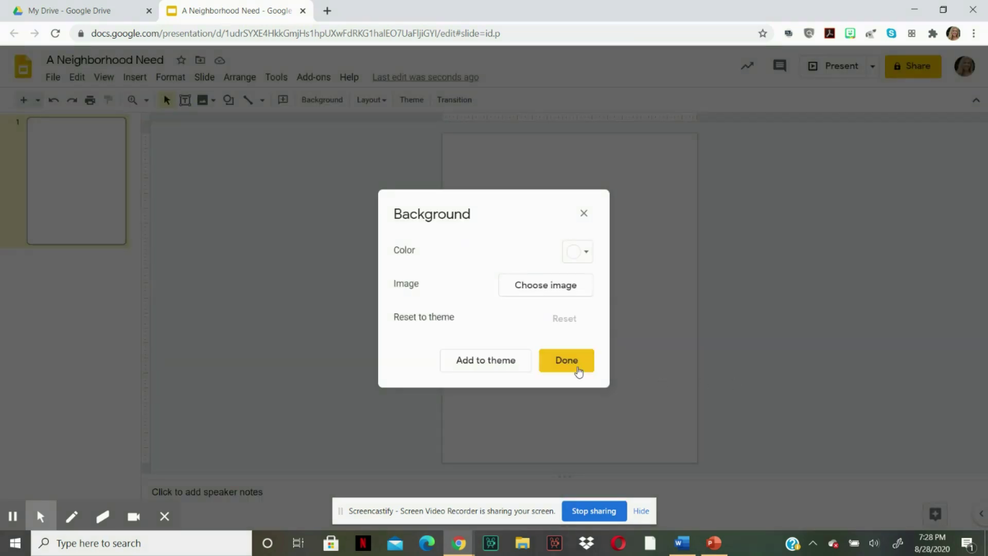
pyautogui.click(575, 366)
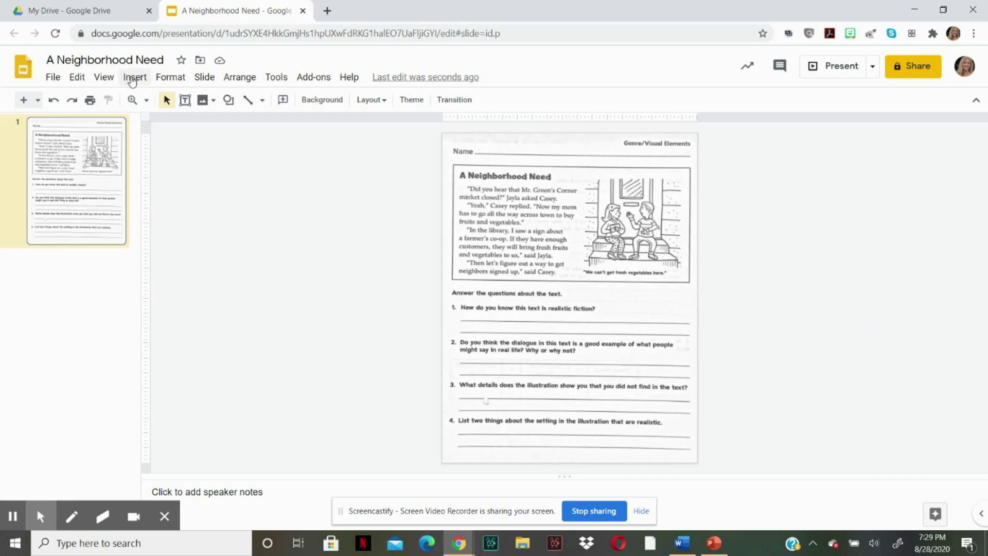
# Step: Launch PowerPoint from the Windows Start menu
pyautogui.click(15, 543)
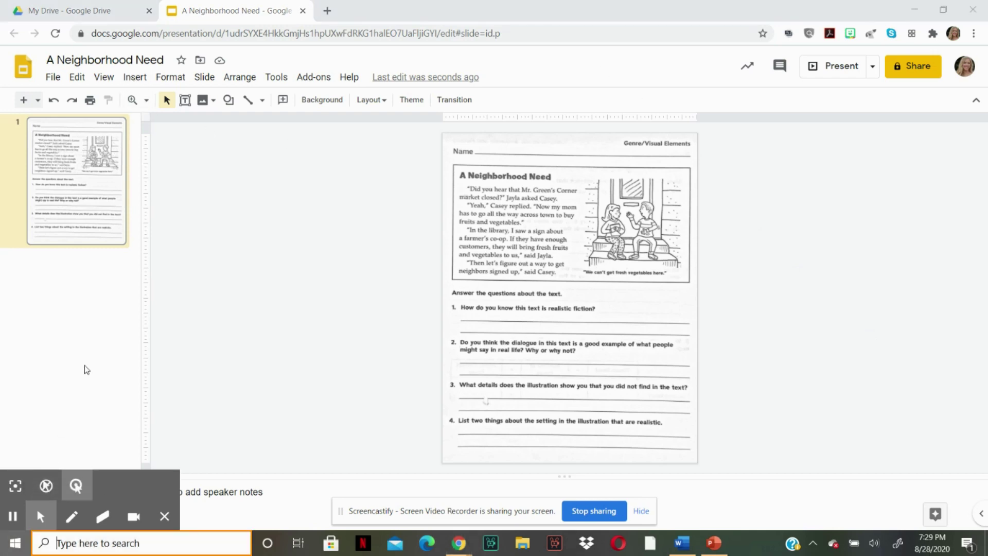
pyautogui.scroll(-5, 78, 334)
pyautogui.click(713, 543)
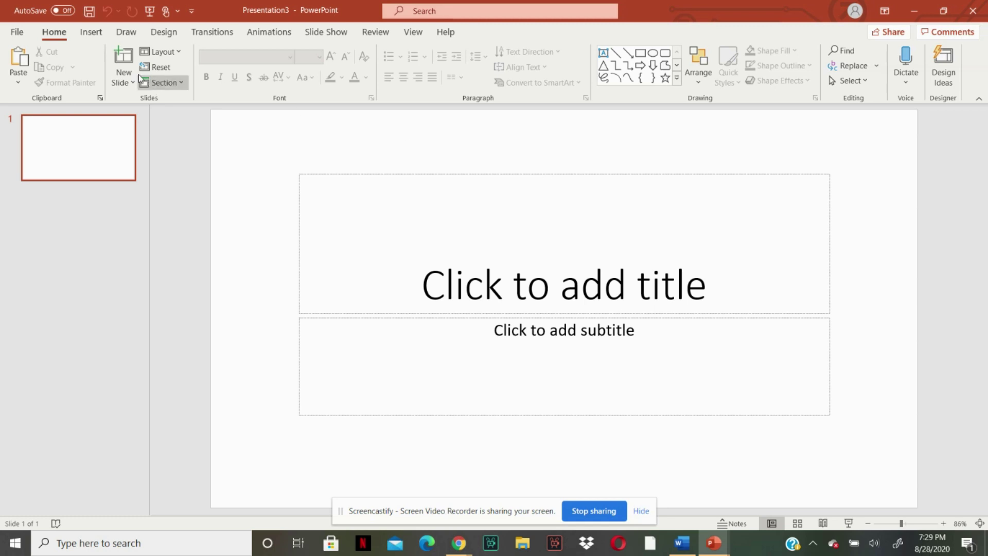
# Step: Set a custom portrait 8.5 x 11 inch slide size, scaling content to fit
pyautogui.click(163, 34)
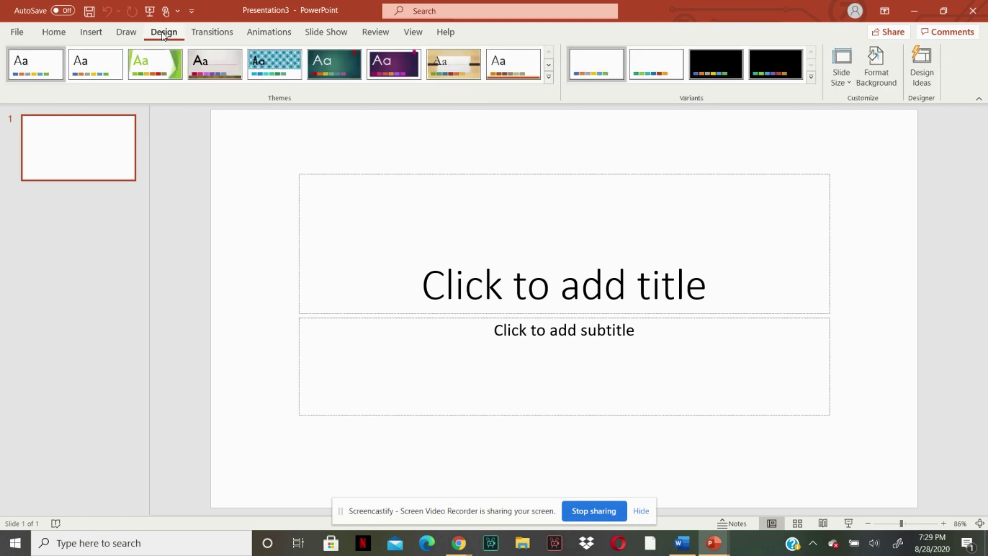
pyautogui.click(842, 67)
pyautogui.click(882, 164)
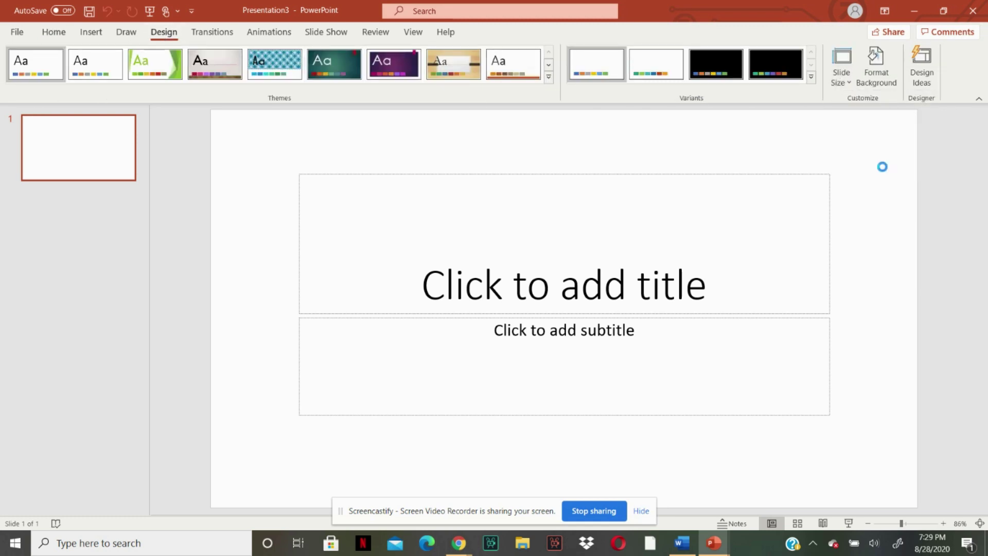
pyautogui.click(558, 243)
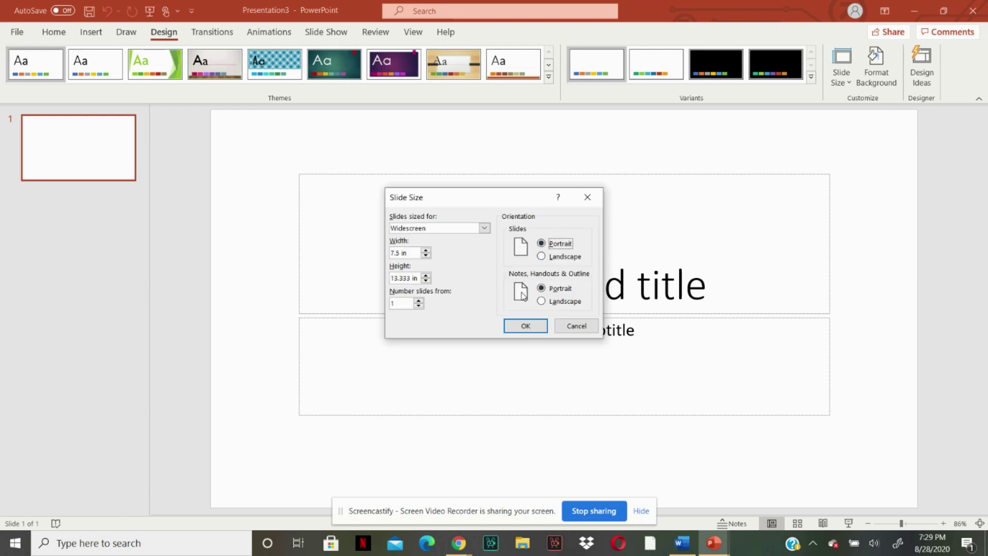
pyautogui.click(426, 250)
pyautogui.click(426, 250)
pyautogui.click(426, 250)
pyautogui.click(425, 250)
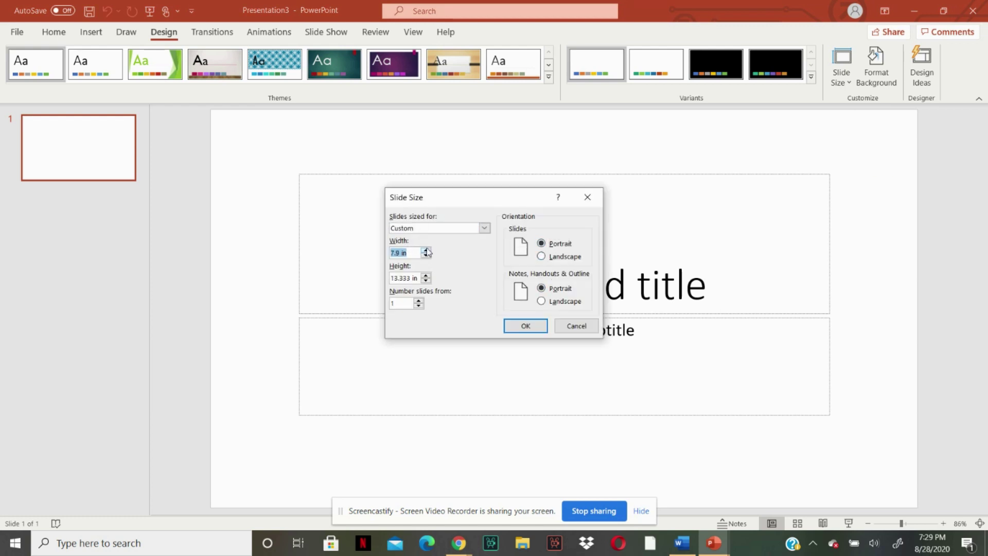
pyautogui.click(426, 280)
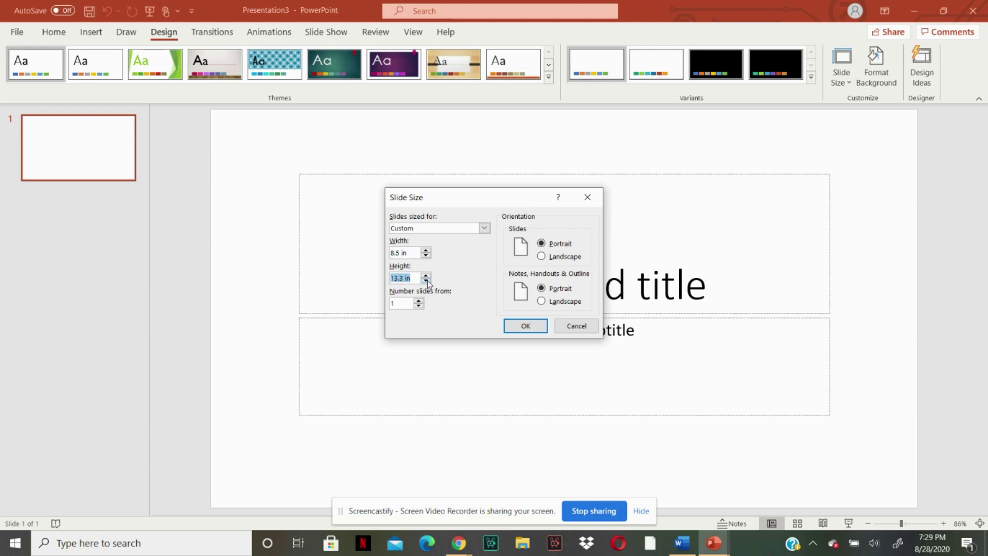
pyautogui.press('Return')
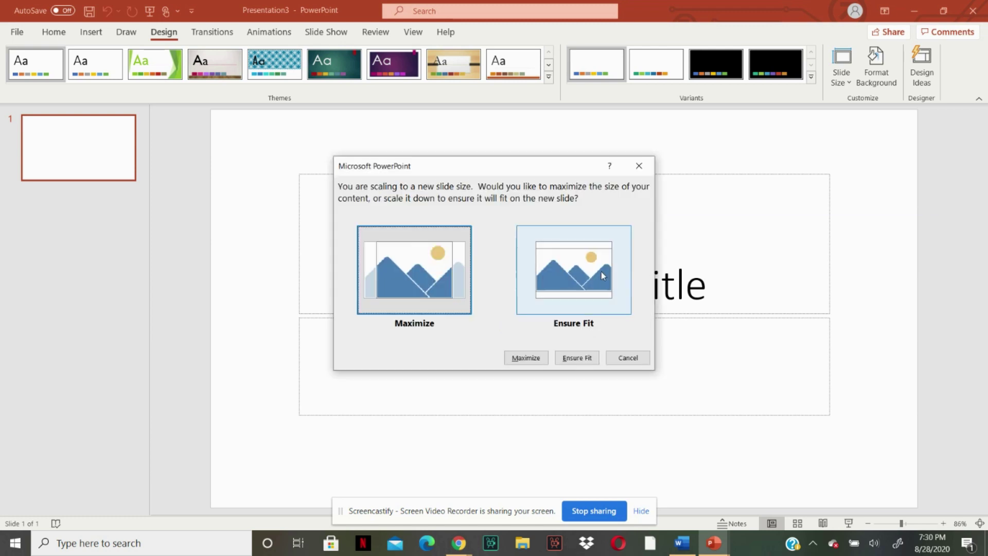
pyautogui.click(601, 270)
# Step: Delete the title and subtitle placeholders from the slide
pyautogui.click(607, 175)
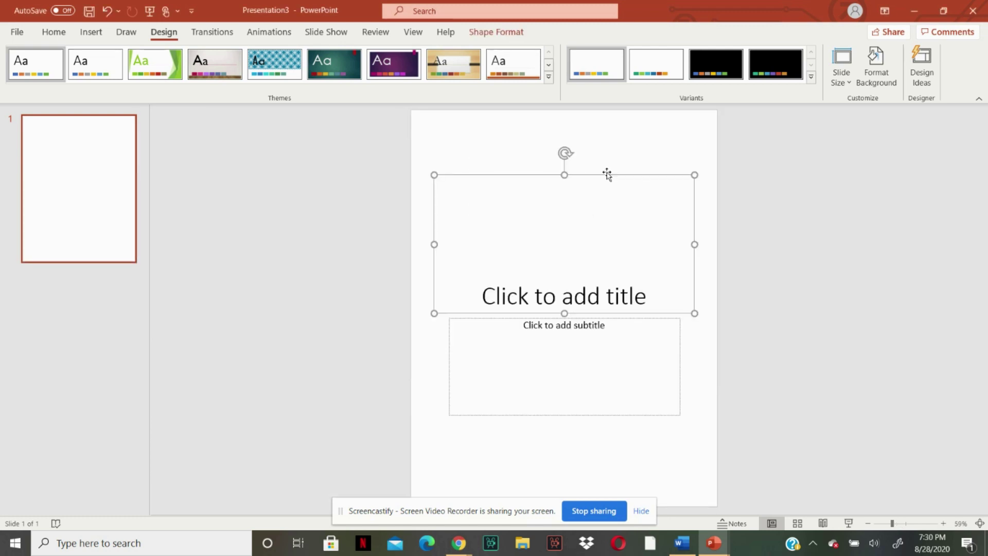
pyautogui.press('Delete')
pyautogui.click(624, 318)
pyautogui.press('Delete')
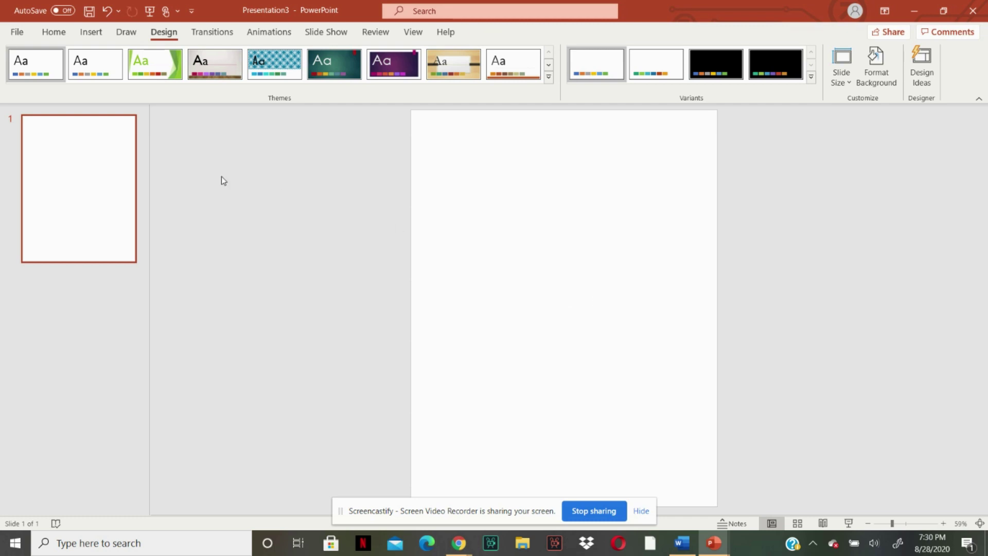
pyautogui.click(91, 32)
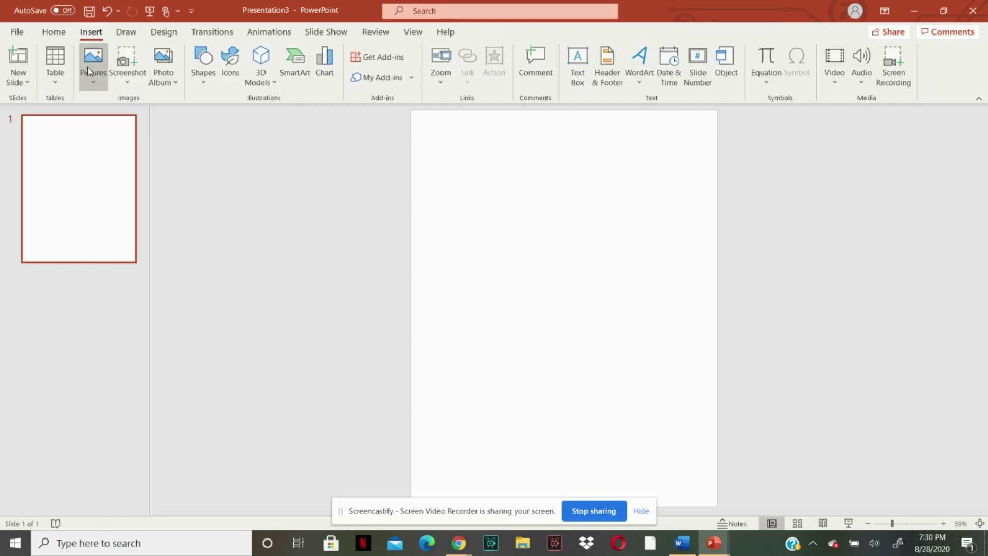
# Step: Insert the worksheet scan picture from this computer and stretch it to fill the slide
pyautogui.click(88, 71)
pyautogui.click(117, 121)
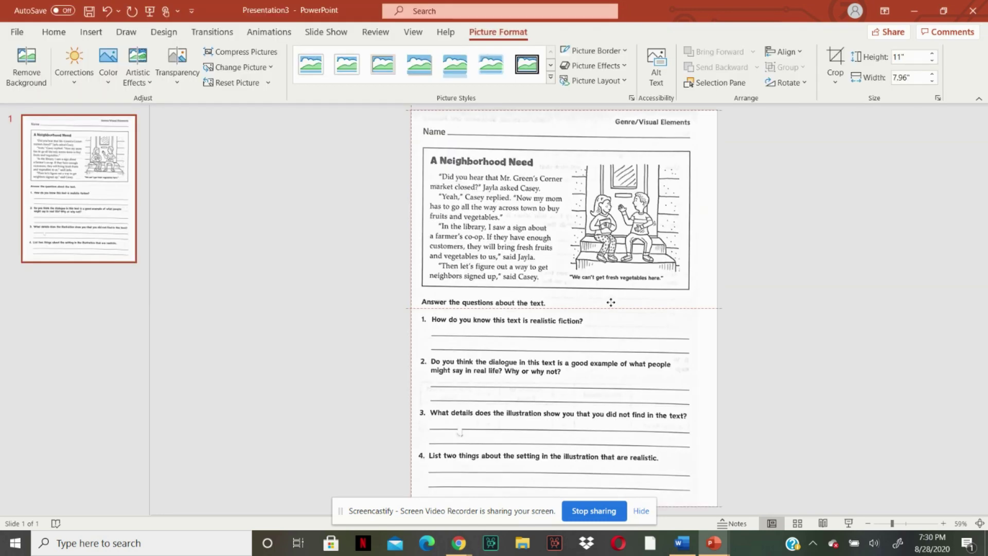
pyautogui.moveTo(610, 302); pyautogui.dragTo(610, 301)
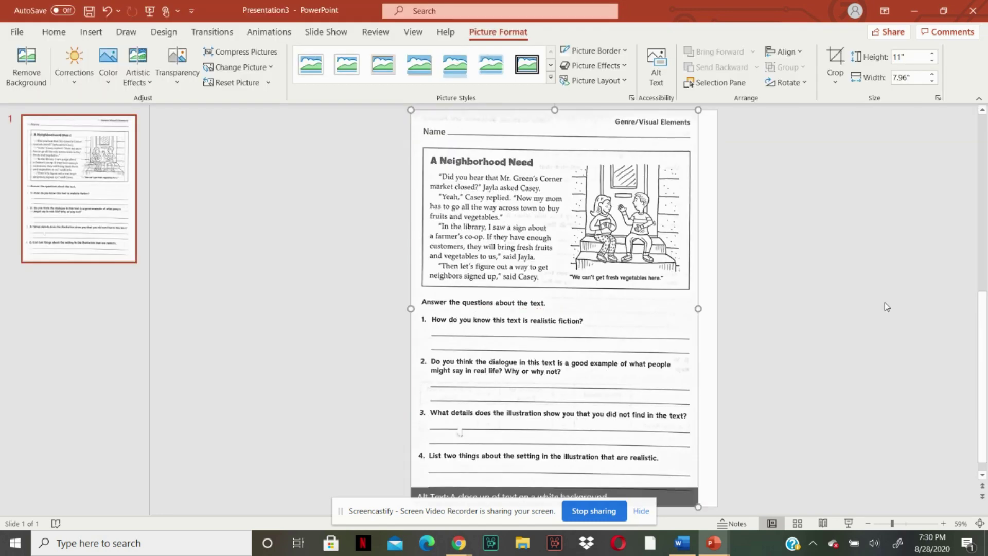
pyautogui.click(868, 522)
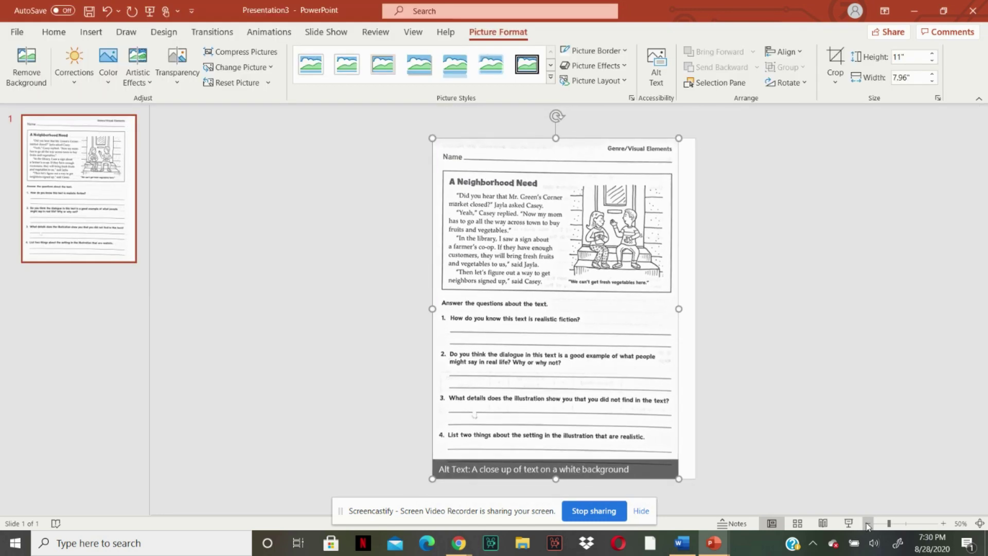
pyautogui.moveTo(679, 311); pyautogui.dragTo(693, 304)
pyautogui.click(848, 309)
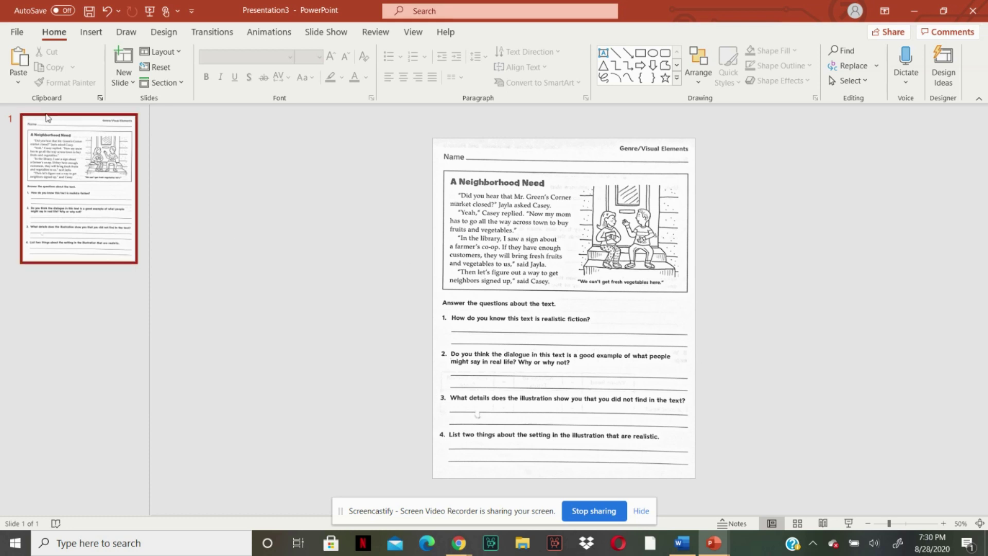
pyautogui.click(86, 33)
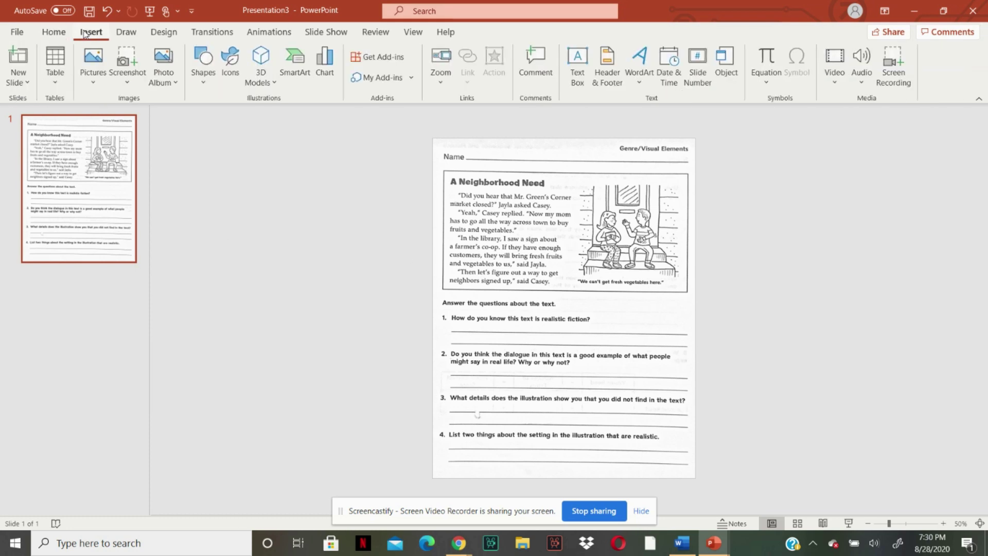
# Step: Draw a rectangle over the whole slide and fill it with custom purple #CF7BF1
pyautogui.click(203, 60)
pyautogui.click(230, 116)
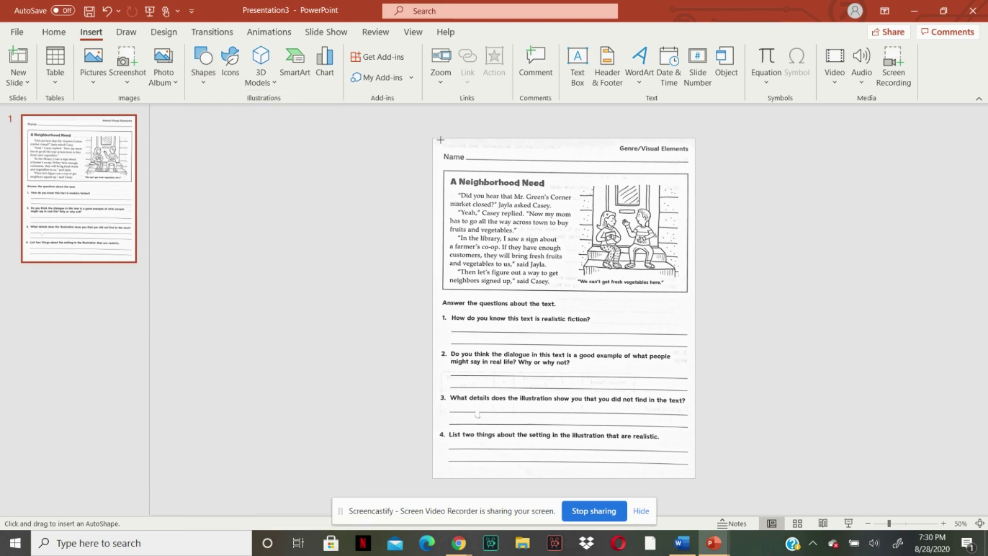
pyautogui.moveTo(434, 138); pyautogui.dragTo(694, 473)
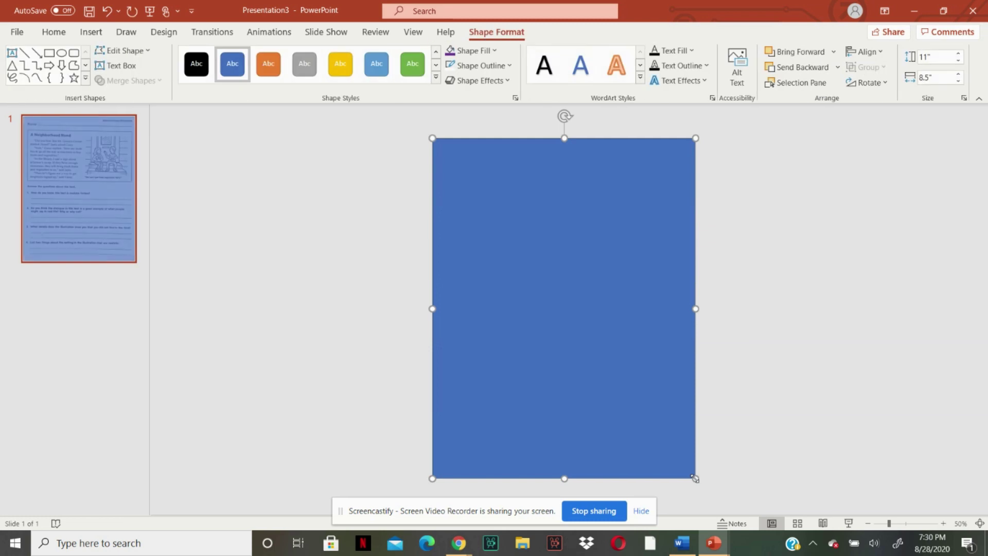
pyautogui.click(483, 50)
pyautogui.click(497, 51)
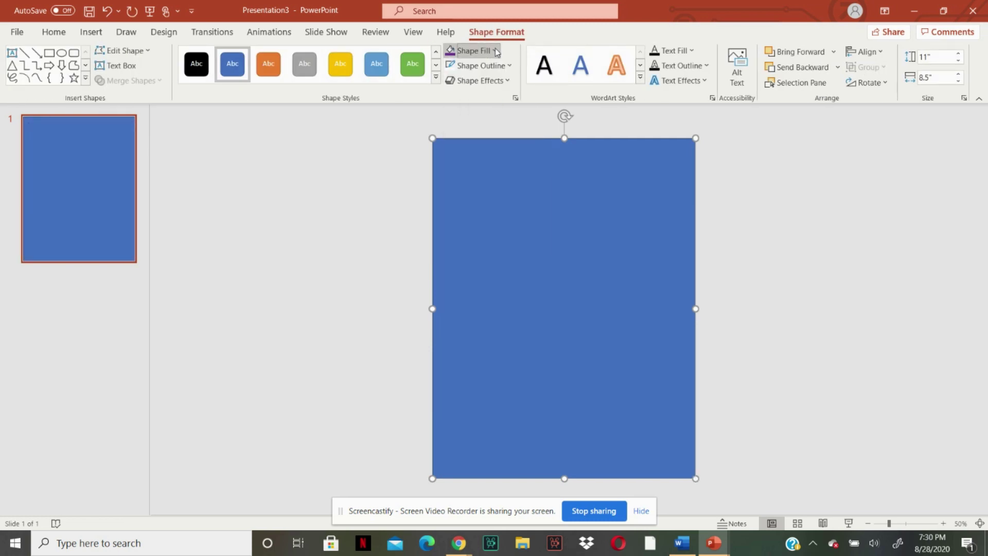
pyautogui.click(497, 51)
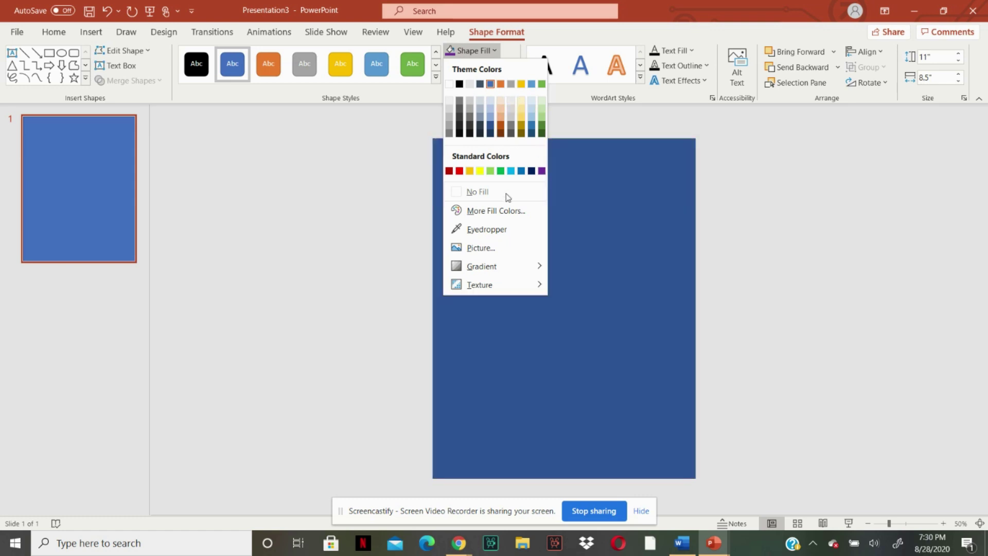
pyautogui.click(501, 211)
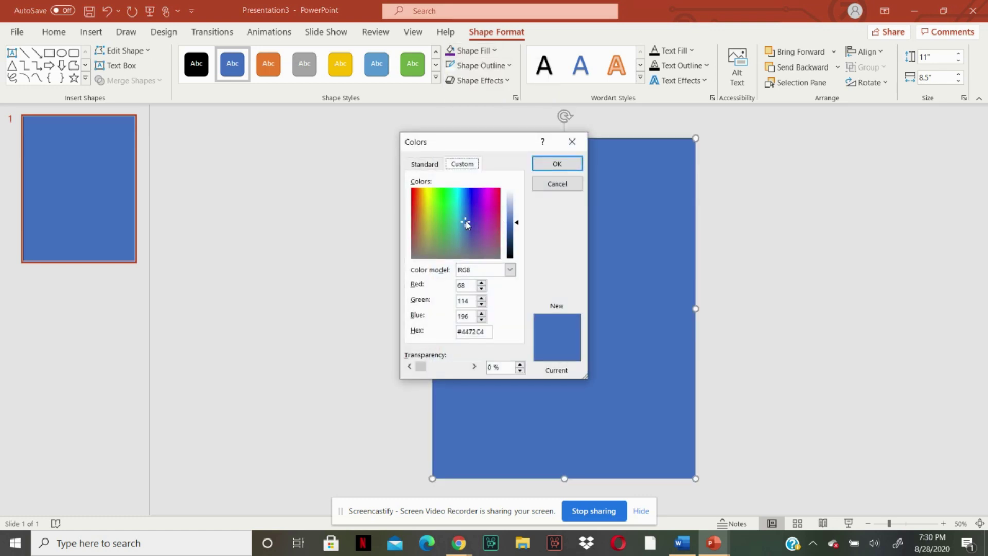
pyautogui.moveTo(466, 224); pyautogui.dragTo(516, 212)
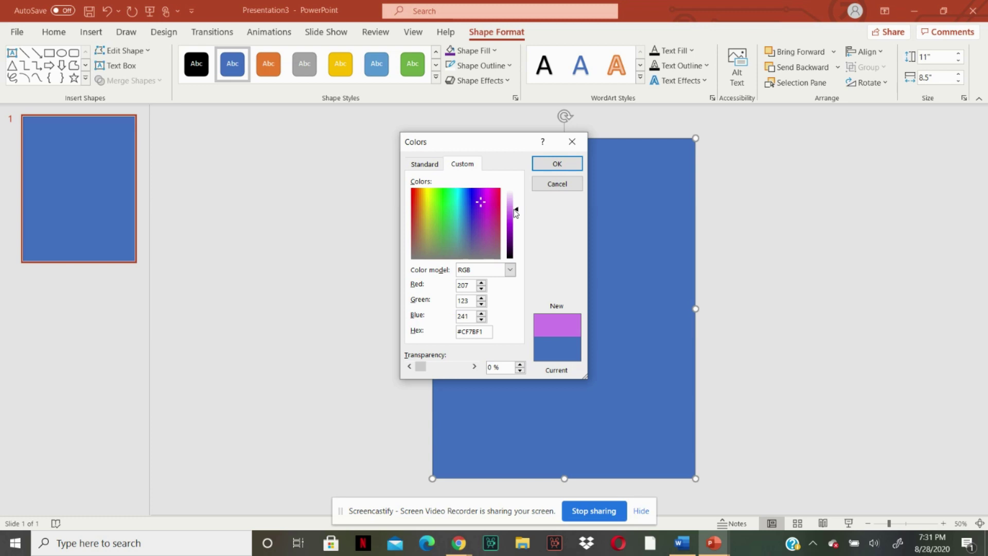
pyautogui.click(574, 166)
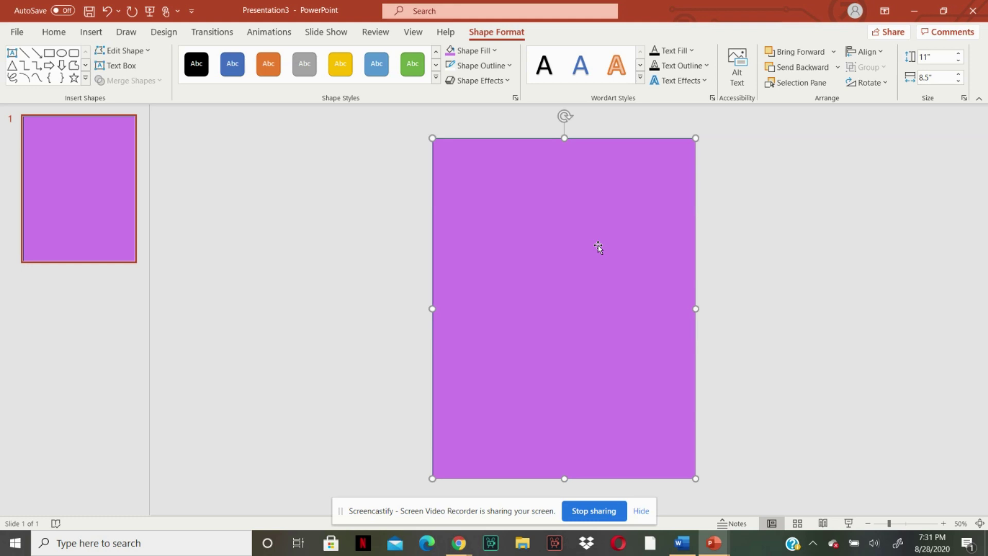
# Step: Set the purple rectangle's fill transparency to about 80% and realign it over the slide
pyautogui.rightClick(558, 216)
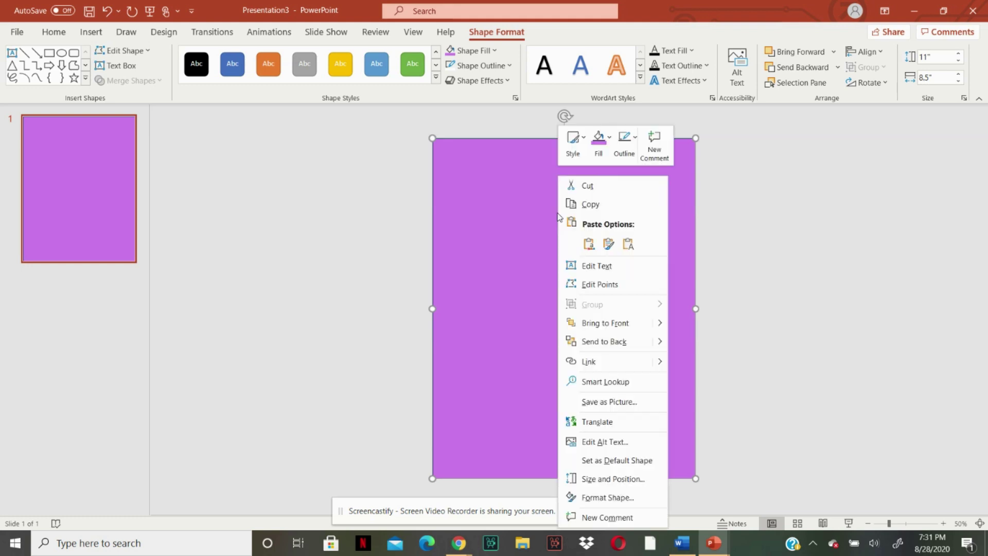
pyautogui.rightClick(631, 216)
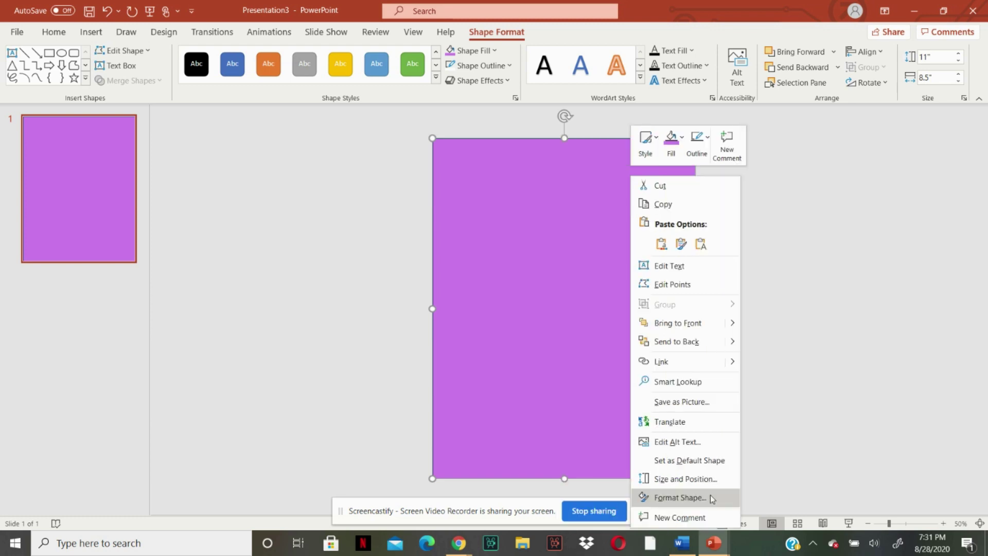
pyautogui.click(679, 496)
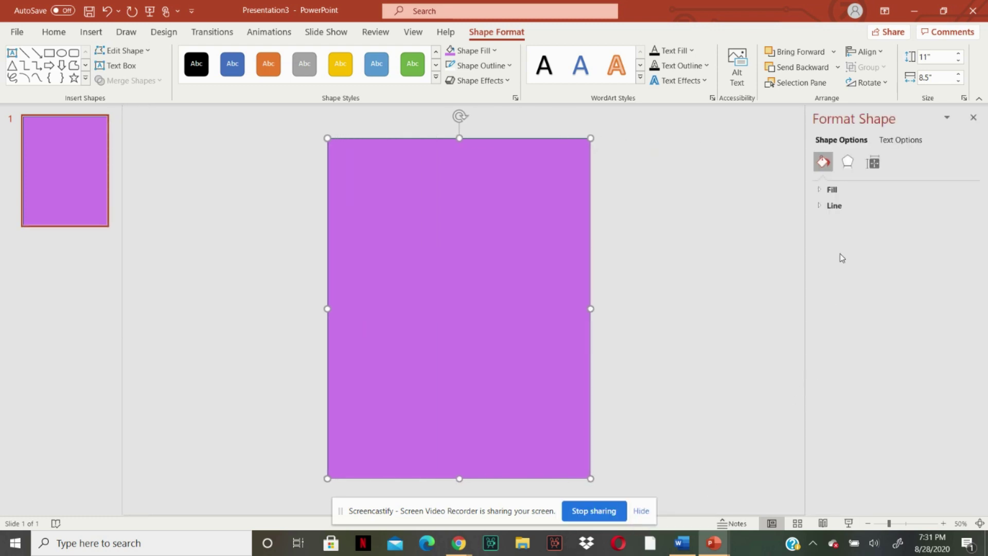
pyautogui.click(820, 190)
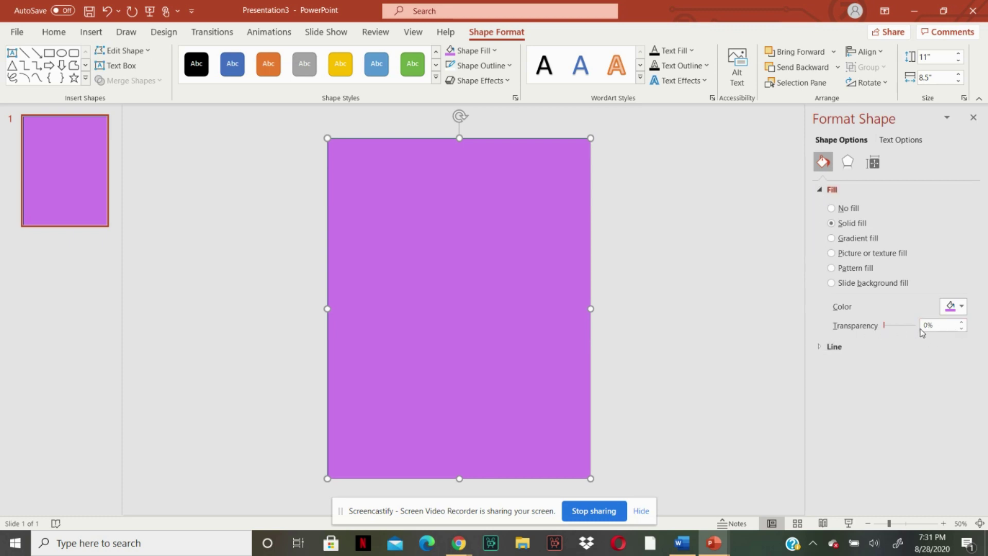
pyautogui.moveTo(884, 325); pyautogui.dragTo(906, 325)
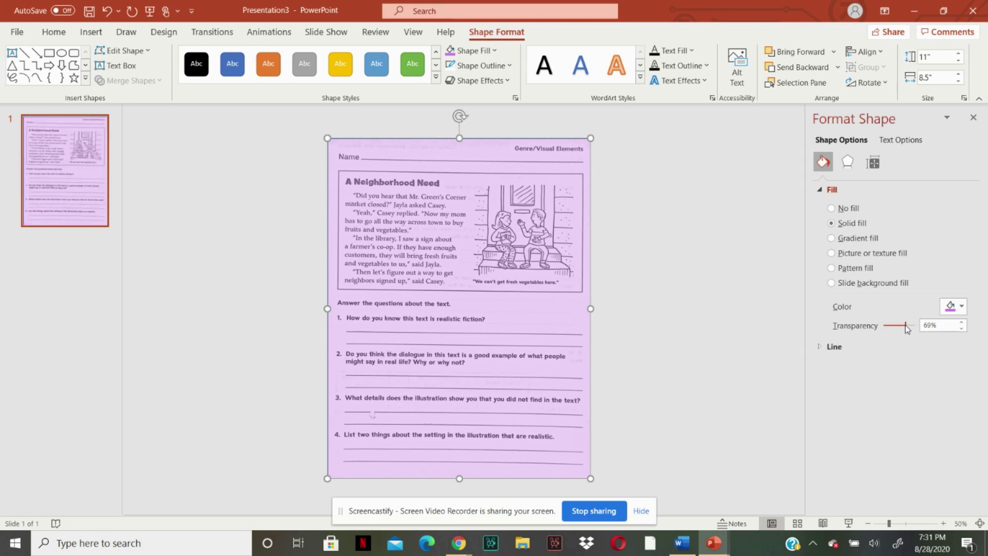
pyautogui.moveTo(906, 325); pyautogui.dragTo(905, 333)
pyautogui.moveTo(907, 328); pyautogui.dragTo(911, 327)
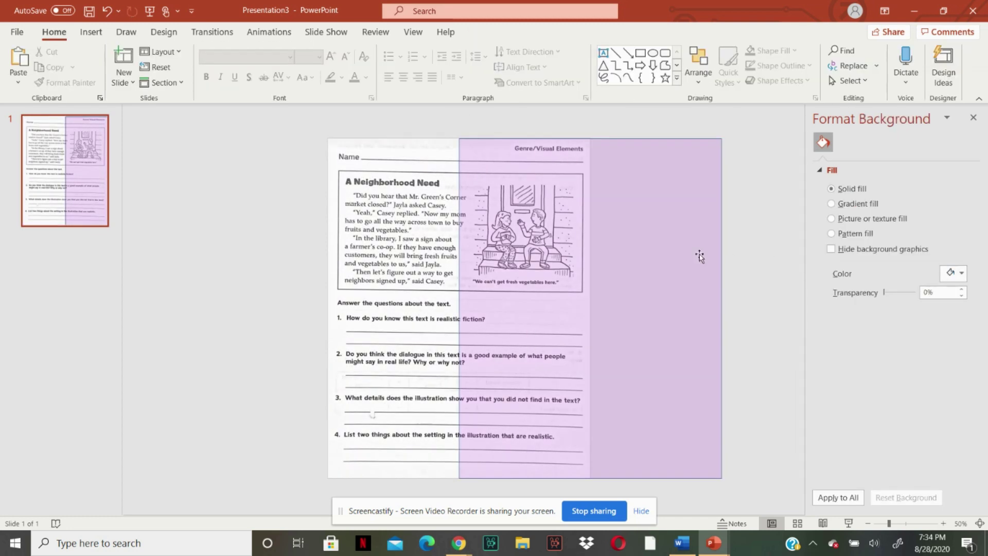
pyautogui.moveTo(701, 256); pyautogui.dragTo(549, 260)
pyautogui.click(698, 246)
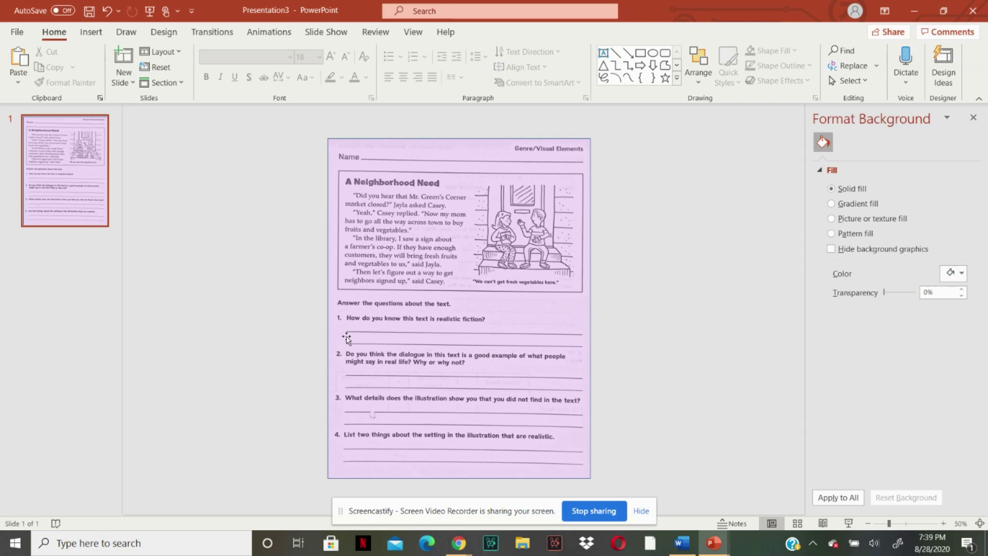
pyautogui.click(91, 31)
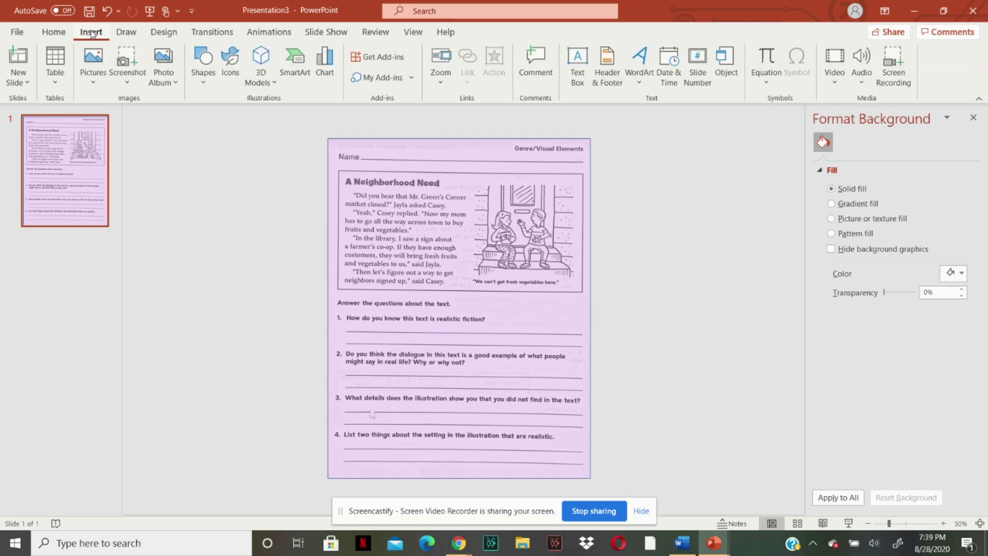
# Step: Draw a white, black-outlined answer box over question 1's answer lines
pyautogui.click(202, 62)
pyautogui.click(232, 118)
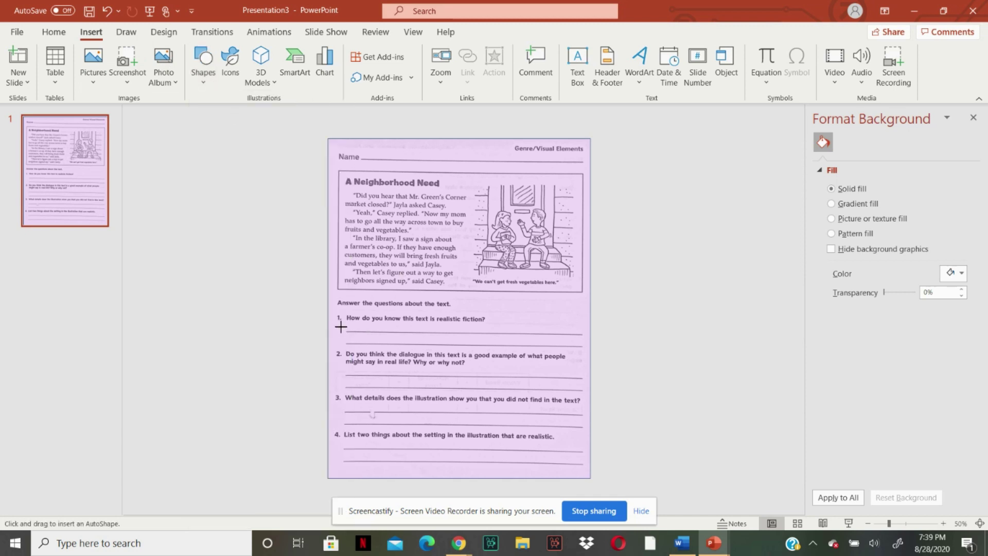
pyautogui.moveTo(340, 327)
pyautogui.mouseDown()
pyautogui.moveTo(525, 353)
pyautogui.moveTo(584, 350)
pyautogui.mouseUp()
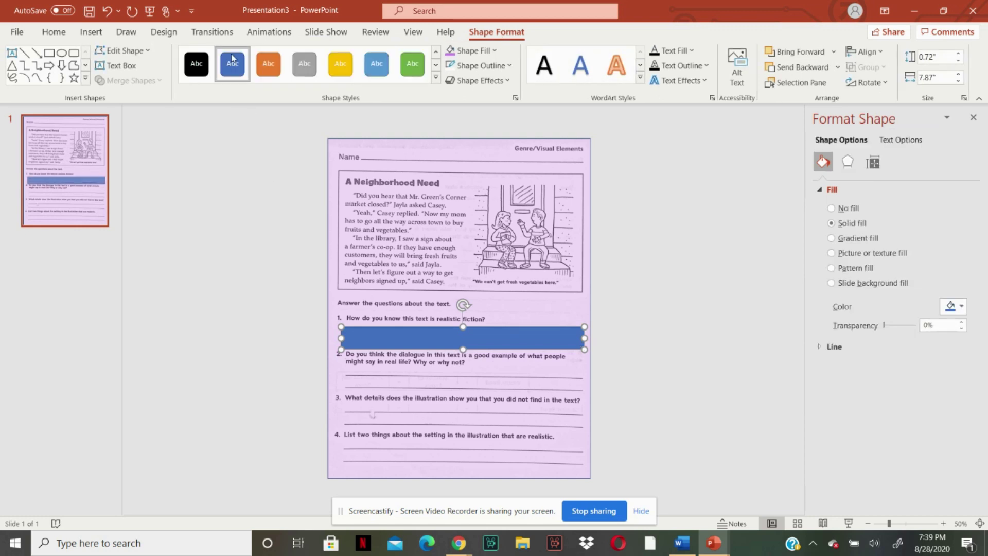
pyautogui.click(478, 53)
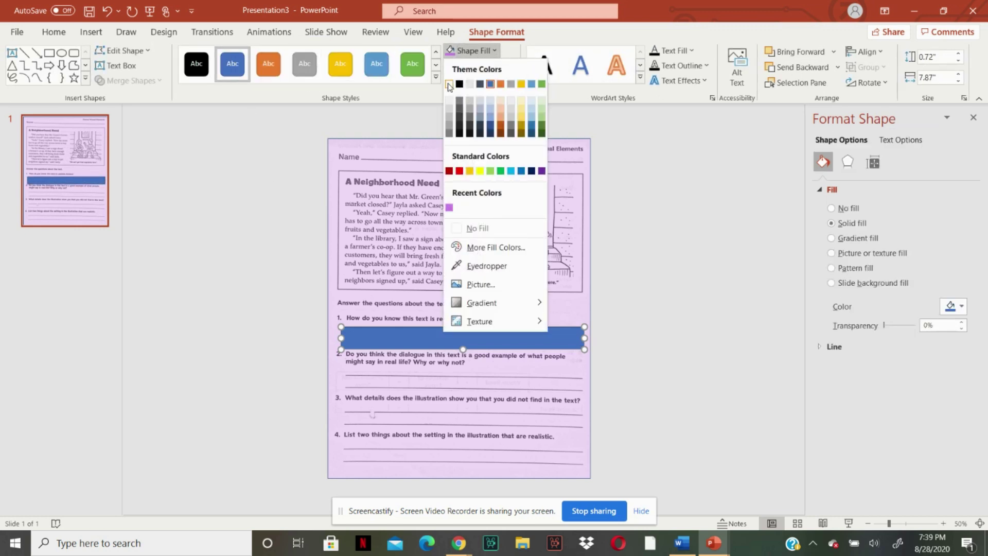
pyautogui.click(449, 83)
pyautogui.click(486, 65)
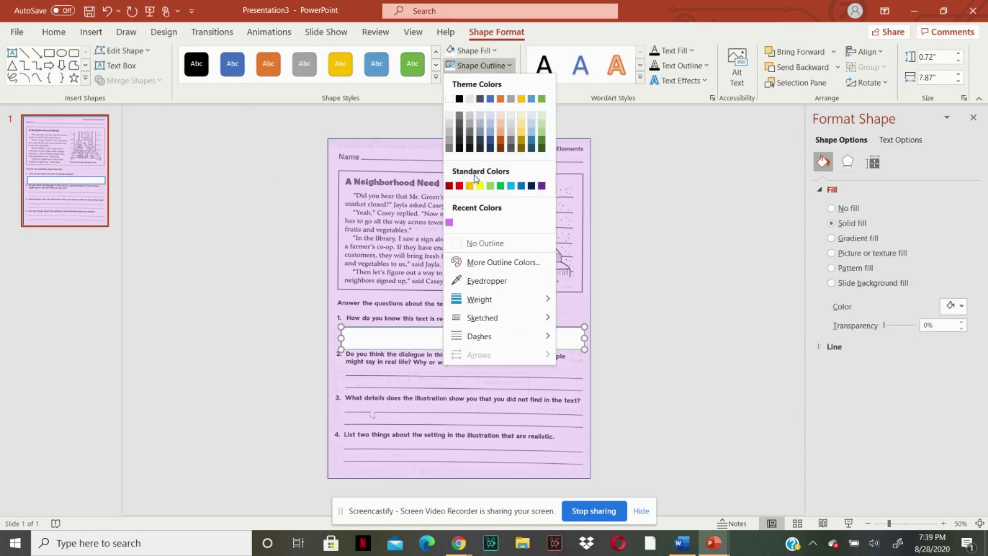
pyautogui.click(460, 99)
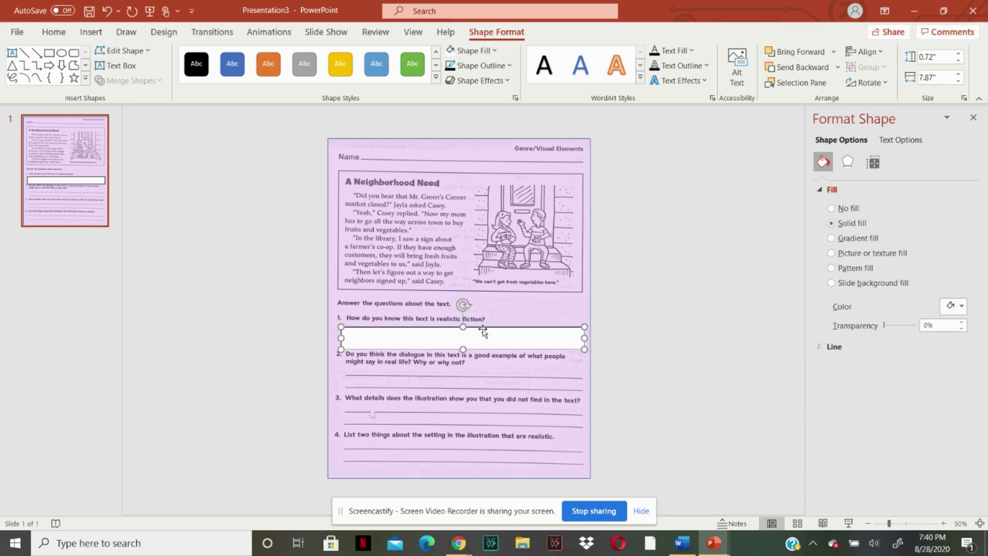
pyautogui.moveTo(463, 326); pyautogui.dragTo(463, 322)
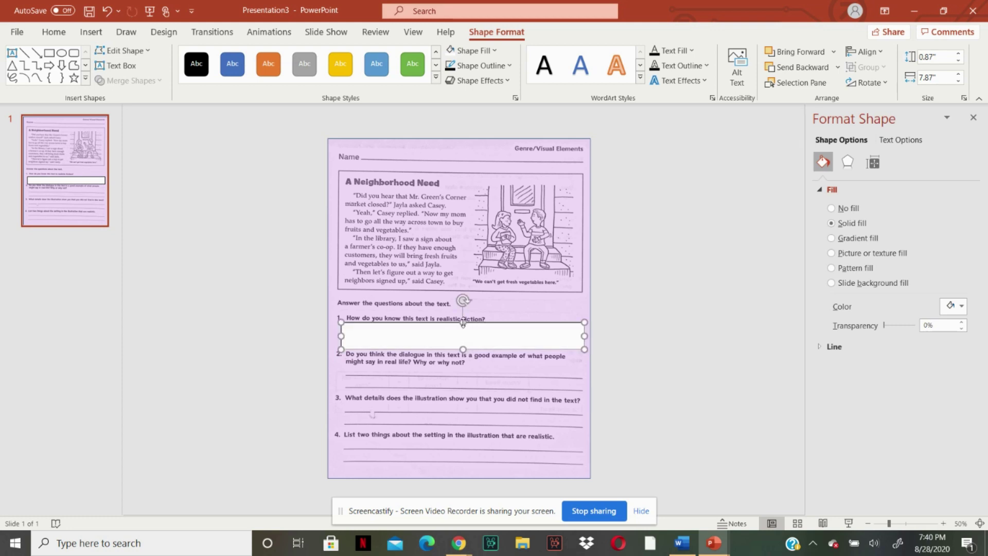
# Step: Paste copies of the answer box onto the answer lines of questions 2, 3 and 4
pyautogui.click(679, 300)
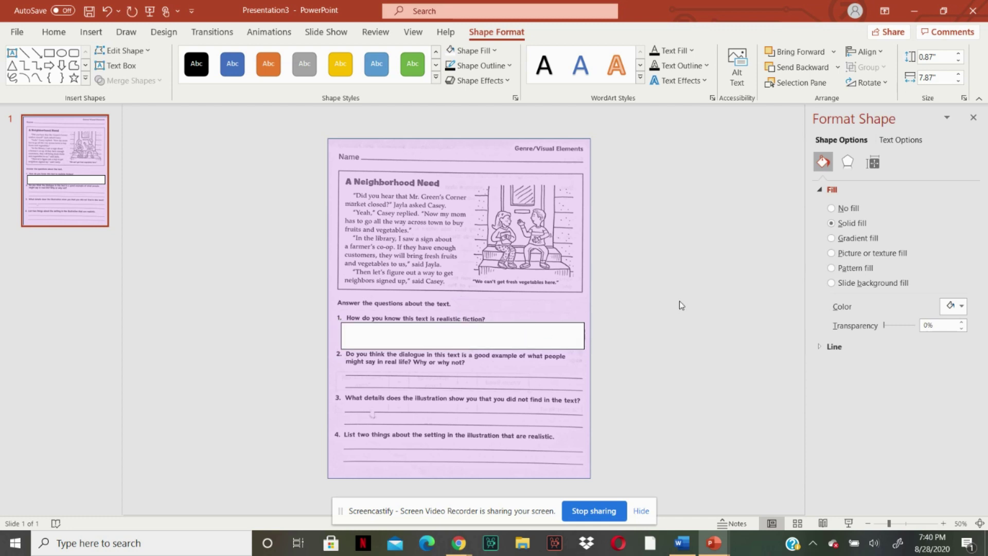
pyautogui.hotkey('ctrl', 'v')
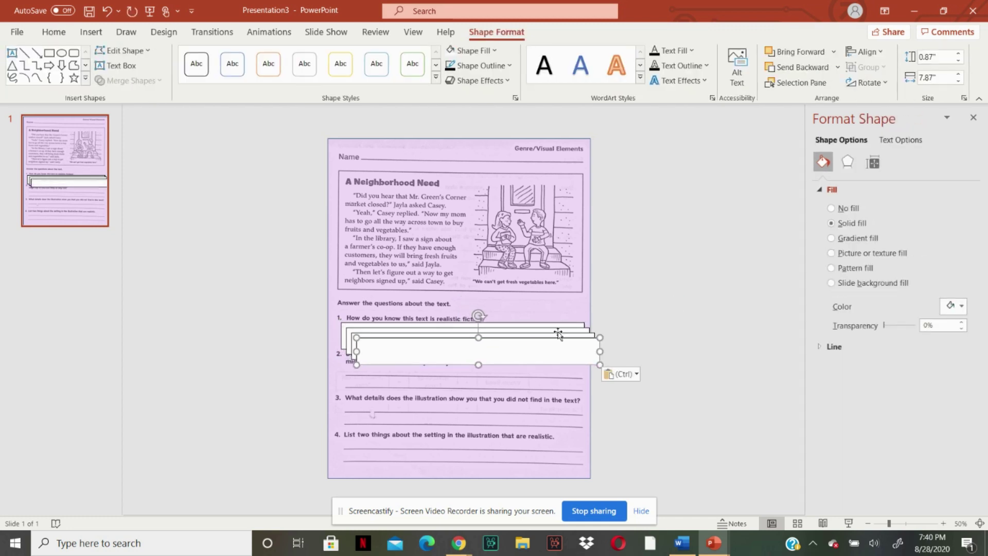
pyautogui.moveTo(522, 349); pyautogui.dragTo(509, 458)
pyautogui.hotkey('ctrl', 'v')
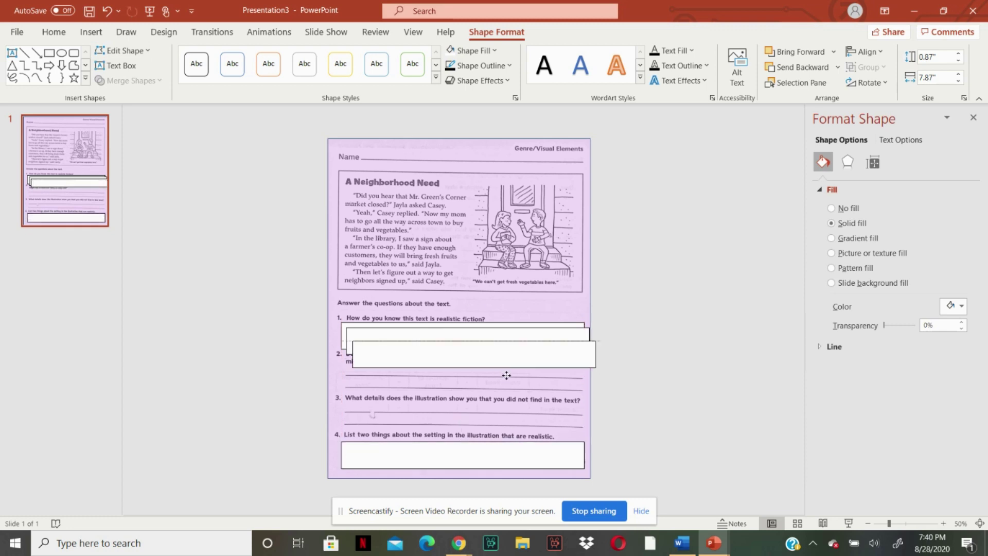
pyautogui.moveTo(505, 375); pyautogui.dragTo(498, 417)
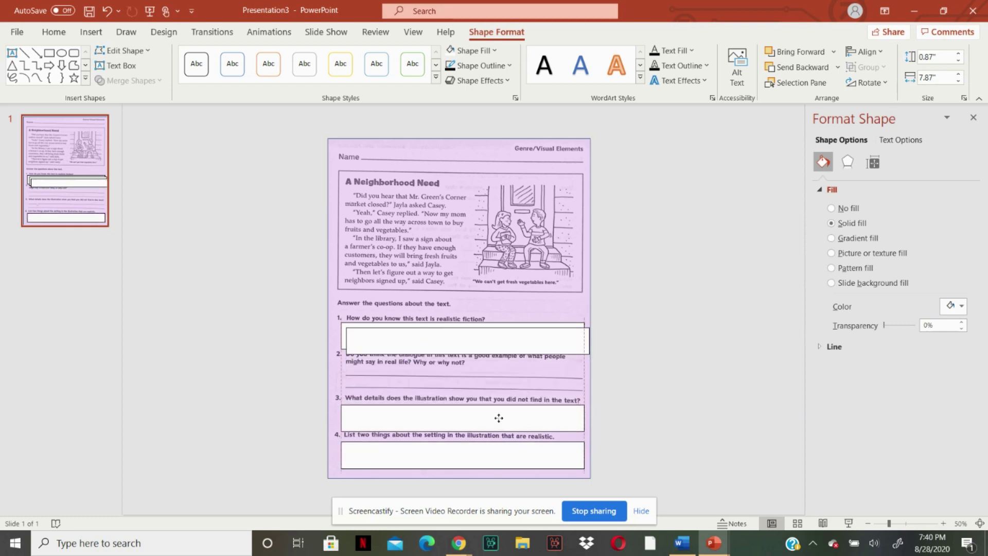
pyautogui.moveTo(489, 346); pyautogui.dragTo(487, 386)
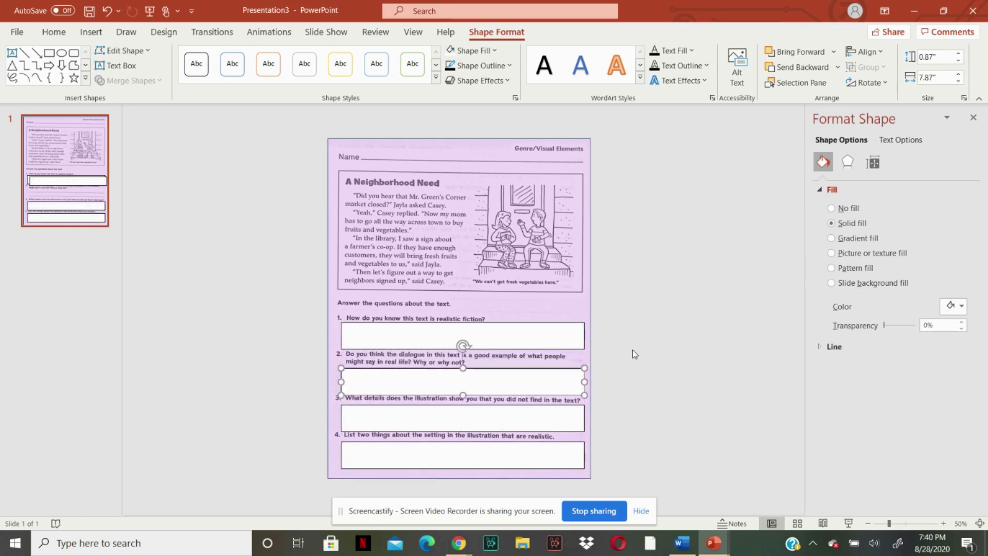
pyautogui.click(182, 183)
# Step: Start saving the slide to the My Passport (F:) drive as a JPEG file
pyautogui.click(17, 34)
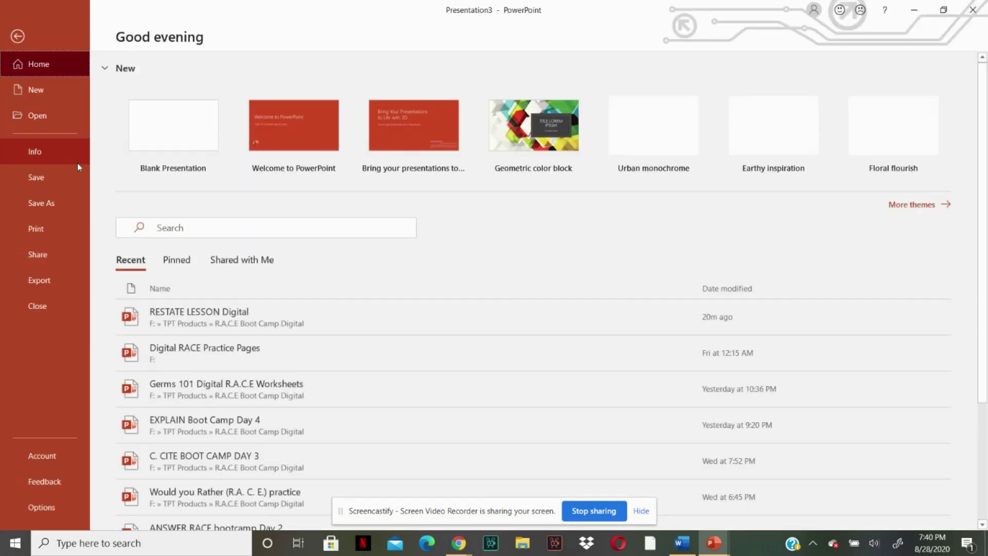
pyautogui.click(60, 201)
pyautogui.click(199, 271)
pyautogui.click(57, 91)
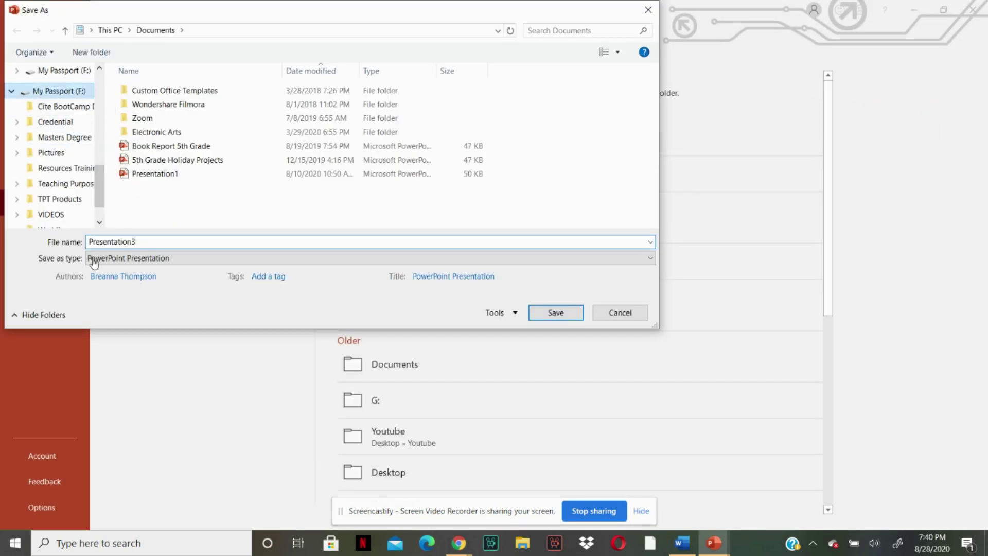
pyautogui.click(128, 258)
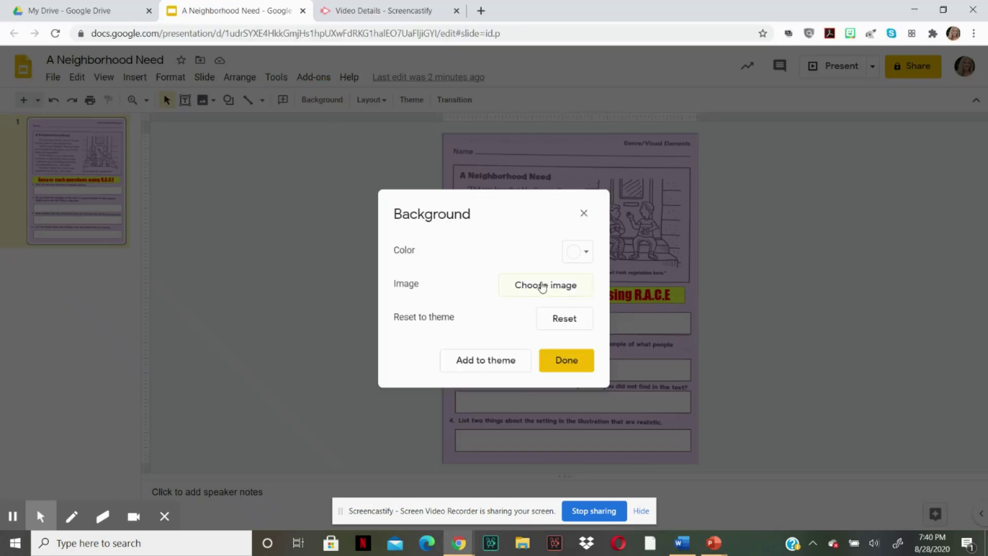
# Step: Set the Presentation3 image from My Passport (F:) as the slide background
pyautogui.click(542, 286)
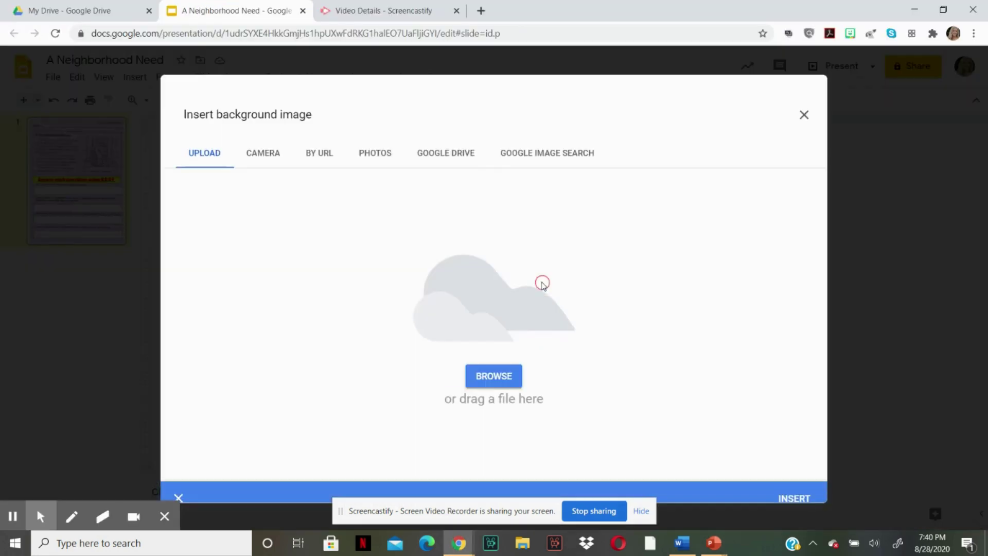
pyautogui.click(486, 377)
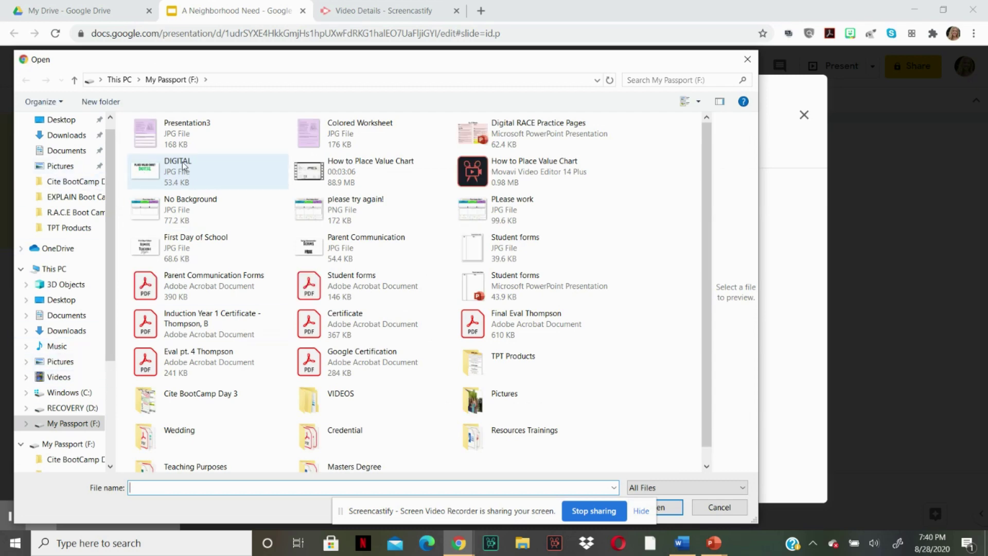
pyautogui.click(216, 173)
pyautogui.press('Up')
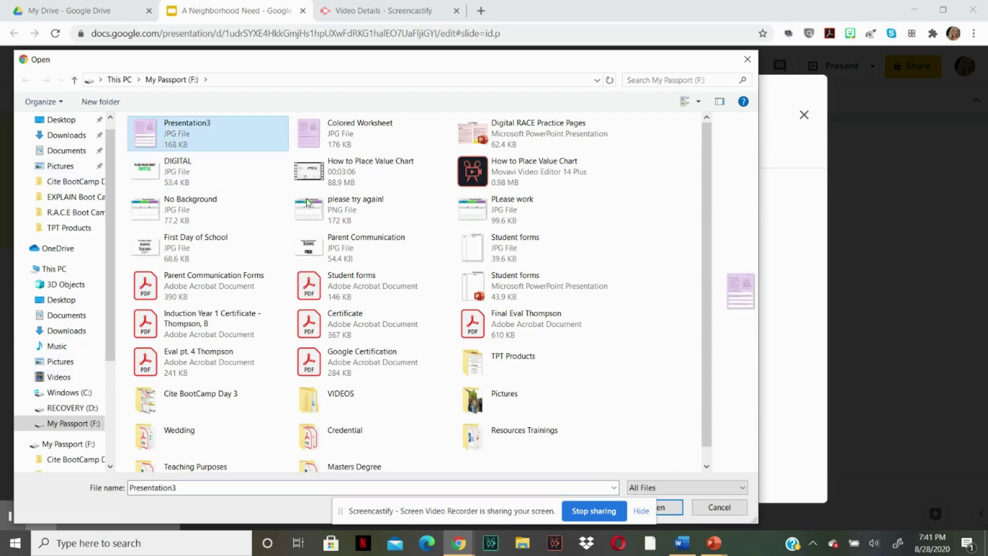
pyautogui.click(641, 511)
pyautogui.click(669, 508)
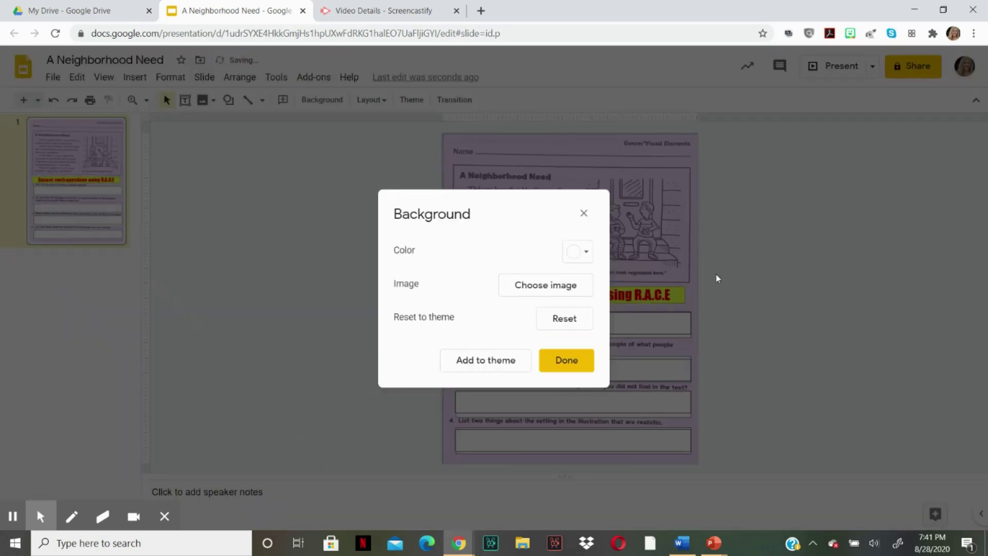
pyautogui.click(565, 361)
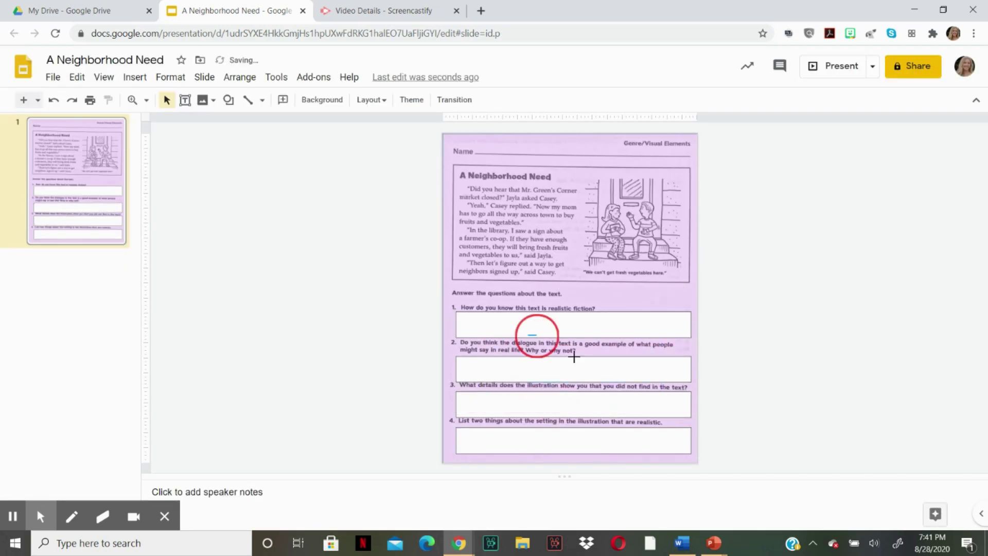
pyautogui.click(550, 317)
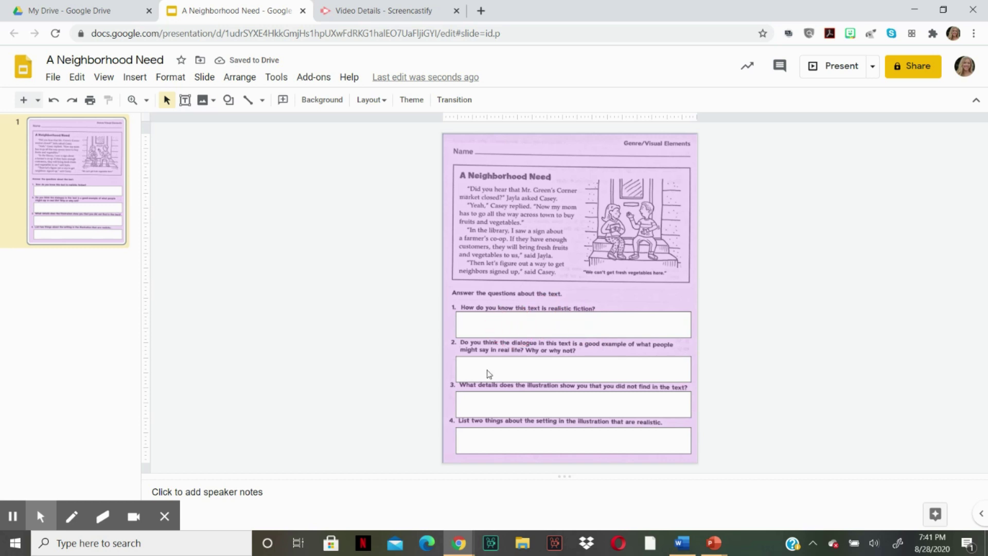
pyautogui.click(660, 376)
pyautogui.click(721, 382)
pyautogui.click(576, 403)
pyautogui.click(558, 458)
pyautogui.click(696, 460)
# Step: Draw a white-filled rectangle across the gap above question 1
pyautogui.click(133, 78)
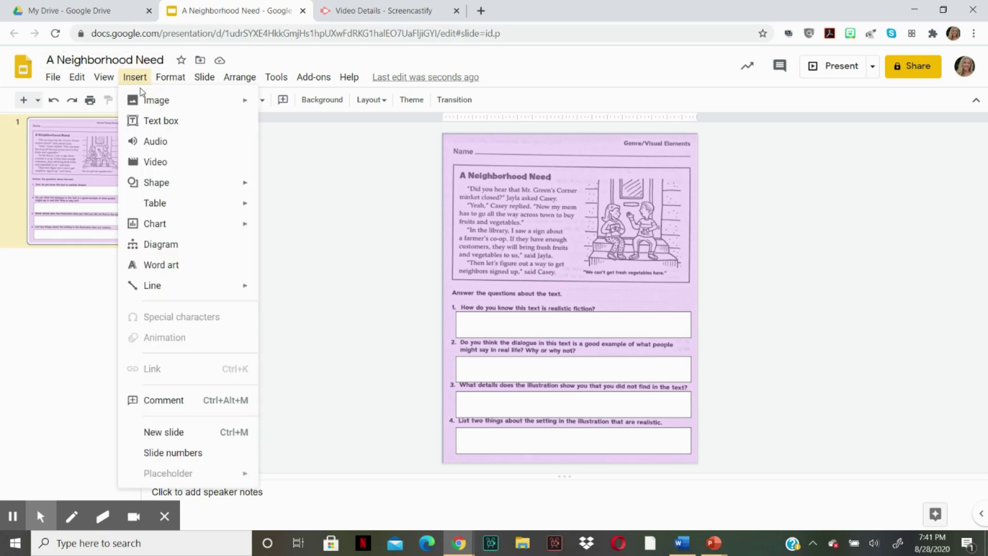
pyautogui.moveTo(247, 183)
pyautogui.moveTo(309, 191)
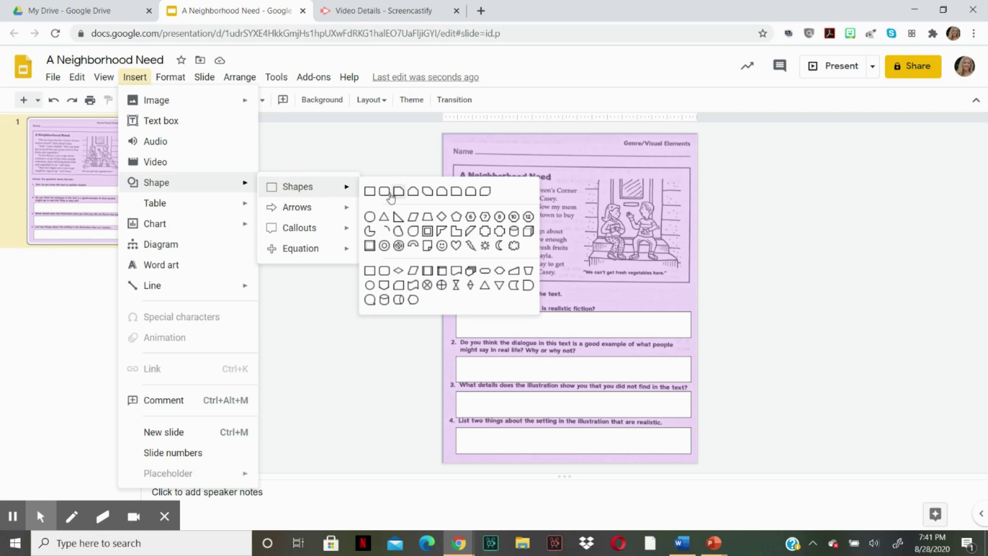
pyautogui.click(371, 192)
pyautogui.moveTo(451, 283); pyautogui.dragTo(690, 304)
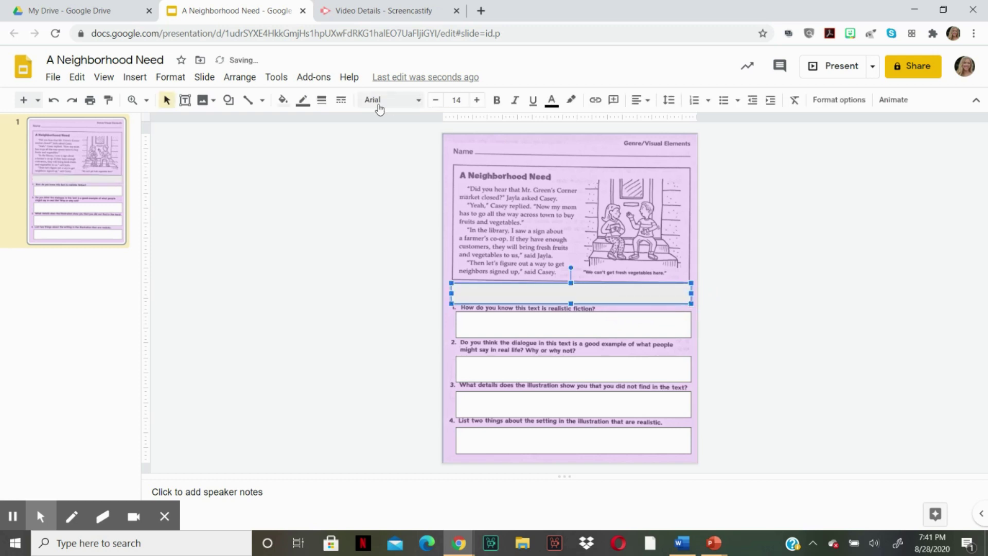
pyautogui.click(283, 99)
pyautogui.click(420, 170)
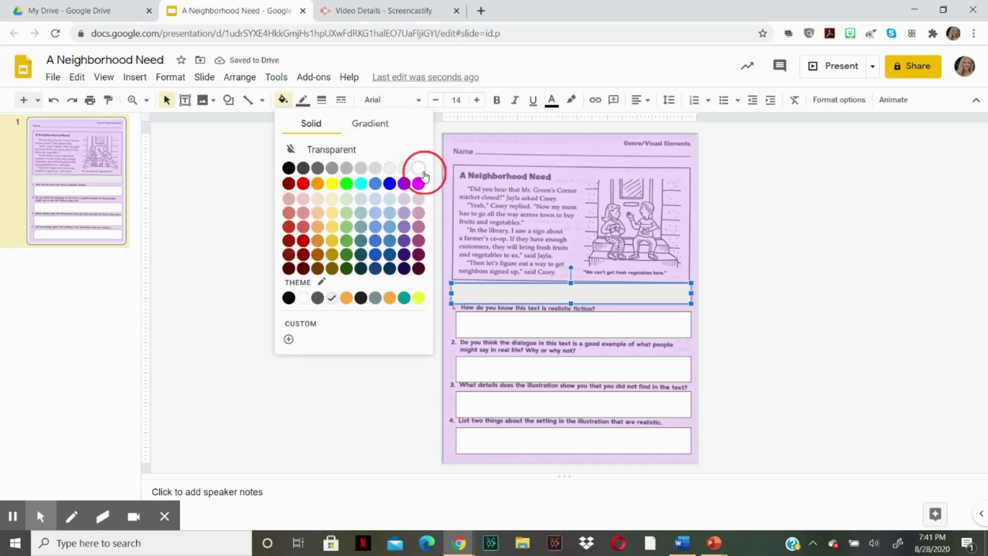
# Step: Paste the heading 'Use R.A.C.E to Answer Each Question!' into the box in red, centred Impact
pyautogui.click(574, 293)
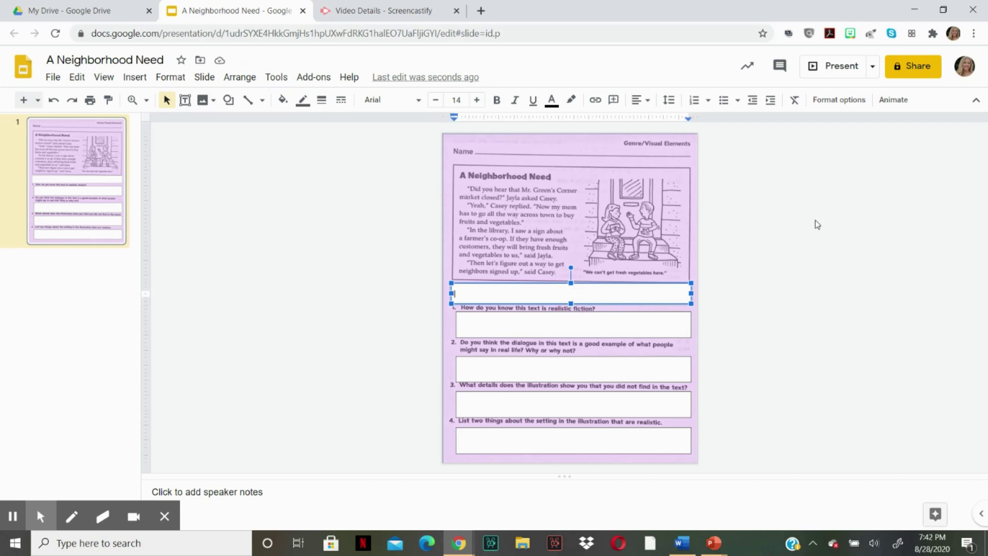
pyautogui.write('Use R.A.C.E to Answer Each Question!')
pyautogui.hotkey('ctrl', 'a')
pyautogui.click(476, 99)
pyautogui.click(476, 99)
pyautogui.click(476, 99)
pyautogui.click(476, 99)
pyautogui.click(477, 100)
pyautogui.click(476, 99)
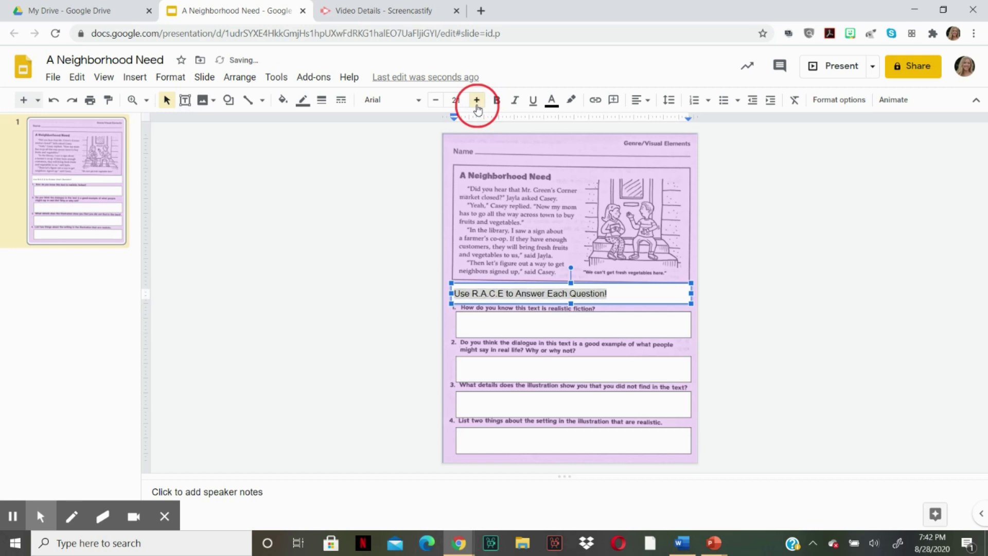
pyautogui.click(476, 99)
pyautogui.click(476, 99)
pyautogui.click(477, 99)
pyautogui.click(551, 99)
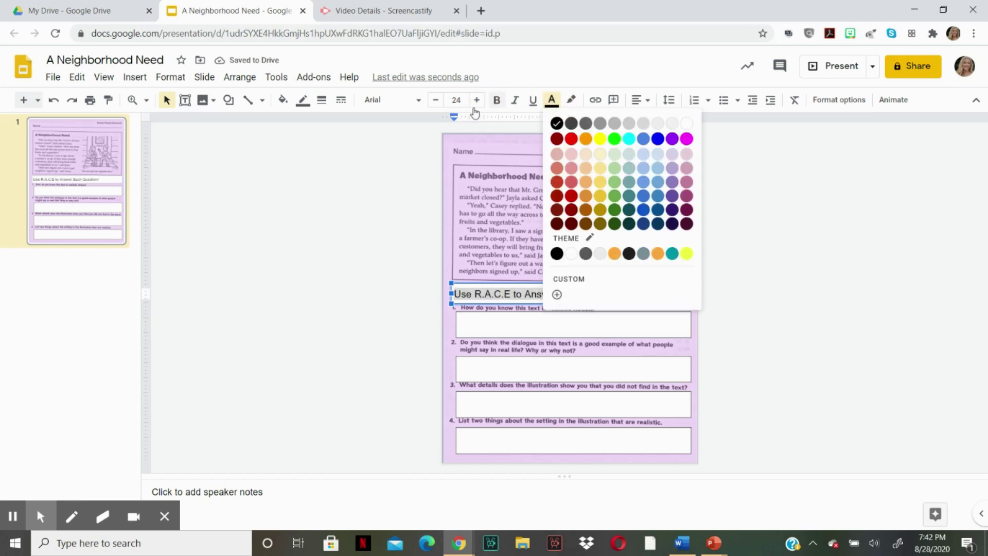
pyautogui.click(571, 138)
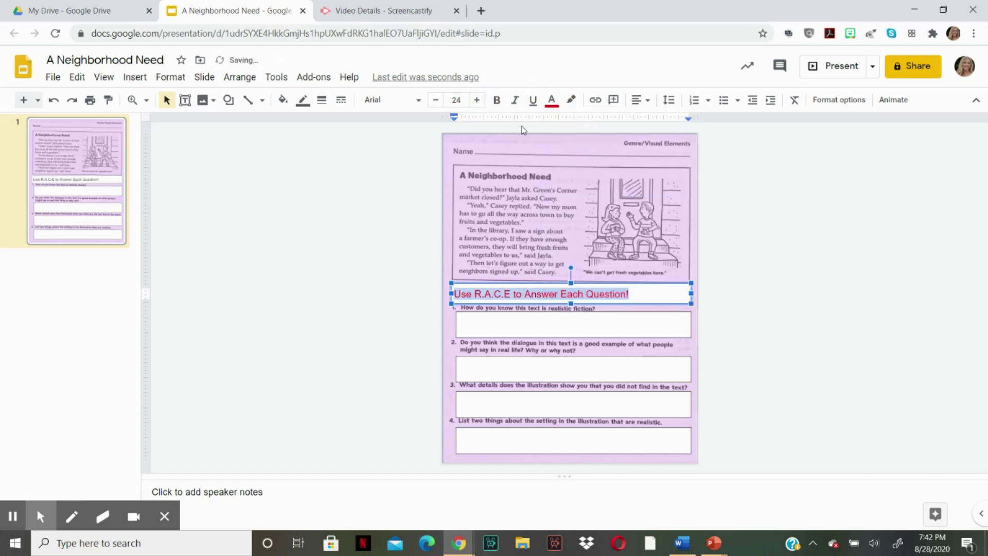
pyautogui.click(403, 99)
pyautogui.click(399, 176)
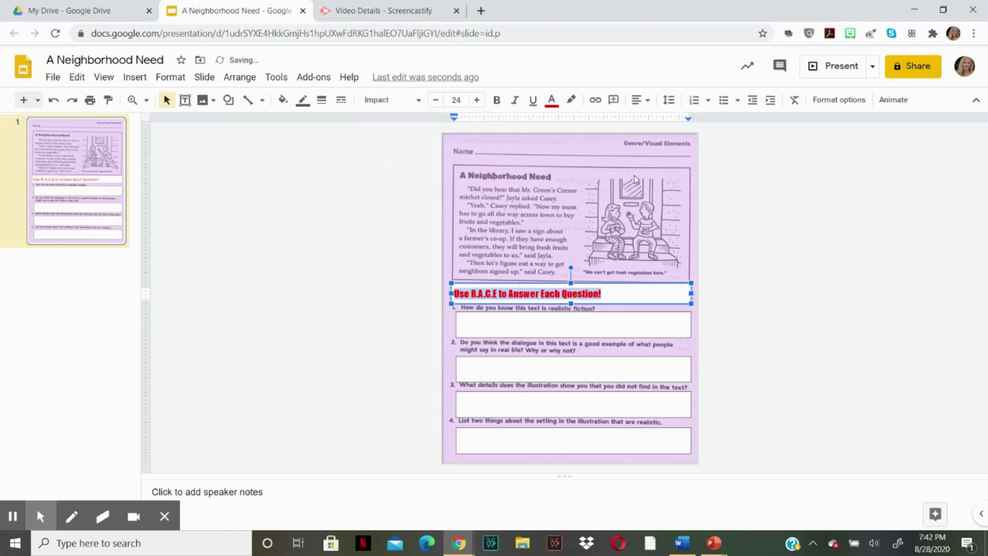
pyautogui.click(641, 99)
pyautogui.click(658, 117)
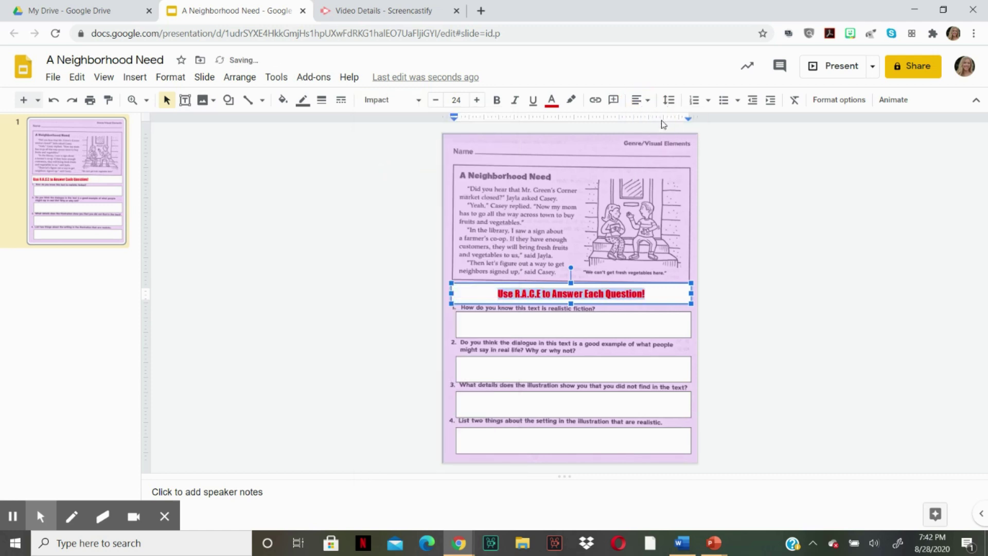
# Step: Enlarge the heading text to font size 37
pyautogui.click(477, 100)
pyautogui.click(477, 100)
pyautogui.click(477, 100)
pyautogui.click(477, 99)
pyautogui.click(477, 100)
pyautogui.click(476, 100)
pyautogui.click(477, 100)
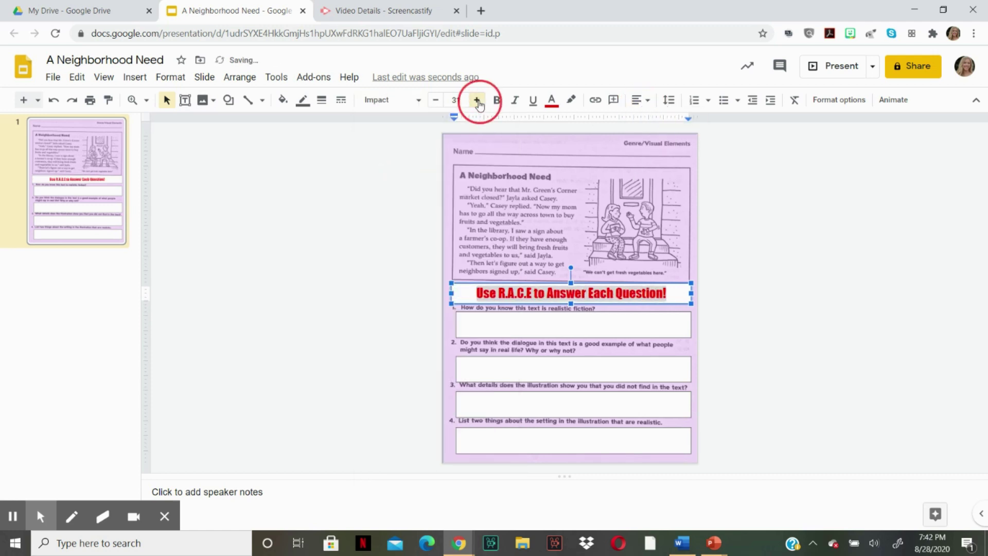
pyautogui.click(477, 100)
pyautogui.click(477, 100)
pyautogui.click(477, 100)
pyautogui.click(477, 100)
pyautogui.click(477, 100)
pyautogui.click(477, 99)
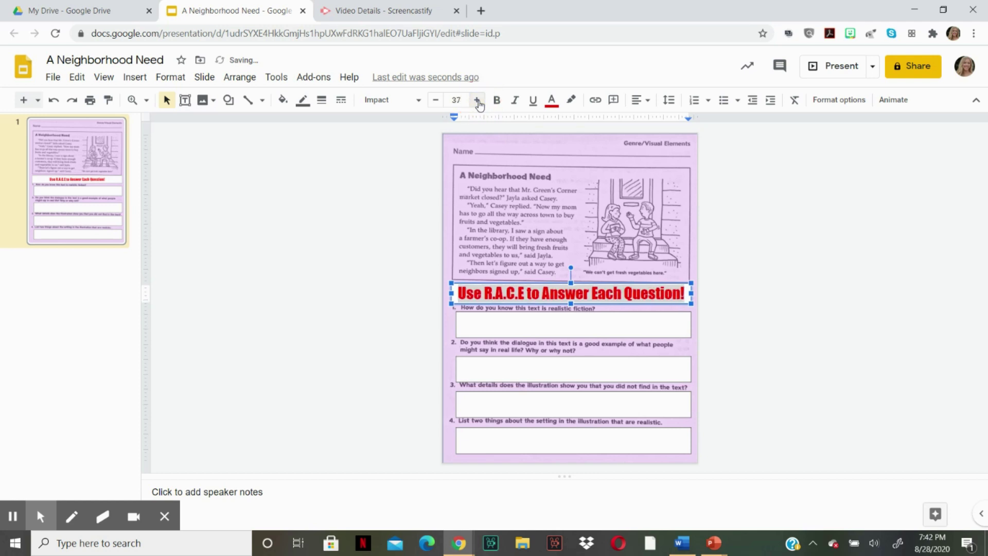
pyautogui.click(477, 100)
pyautogui.click(783, 283)
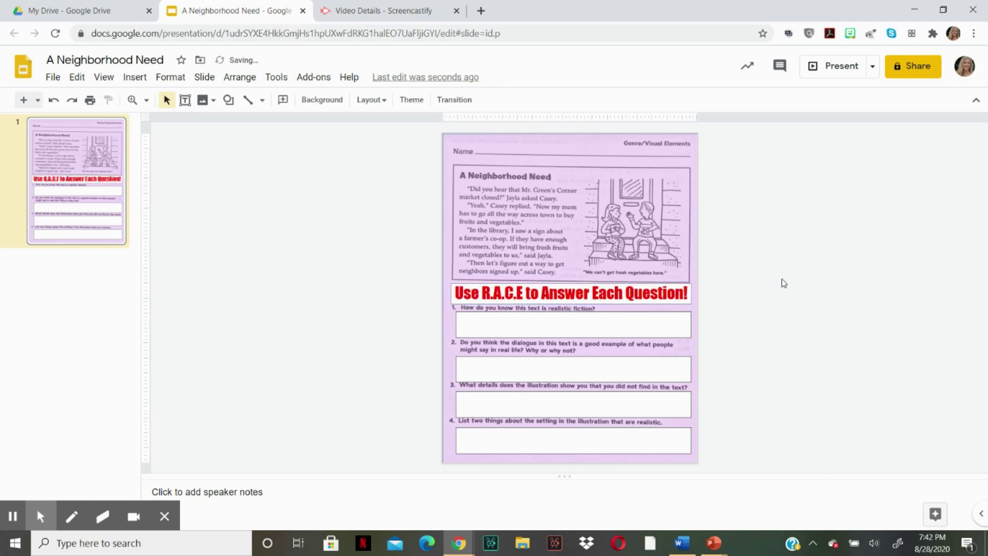
pyautogui.click(464, 325)
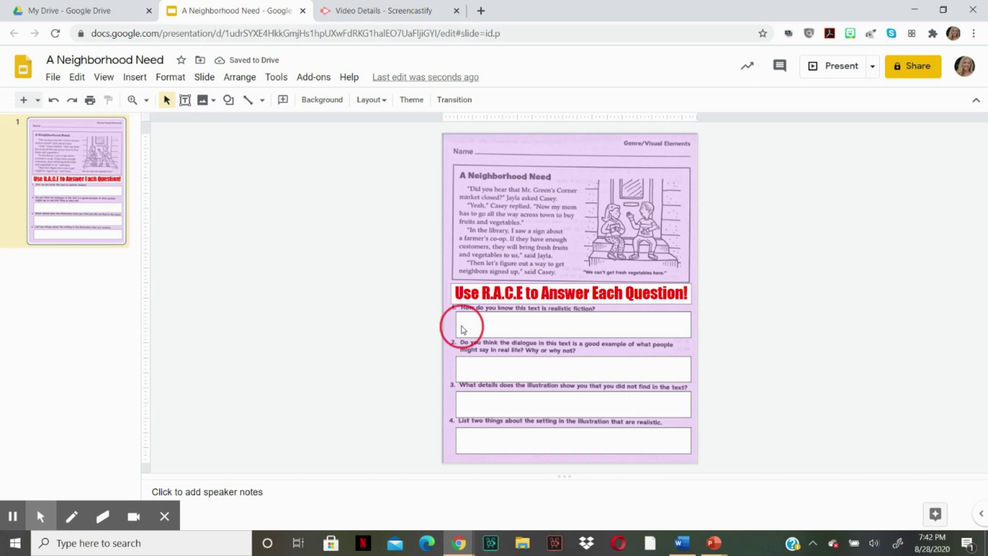
pyautogui.click(304, 304)
# Step: Draw an empty text box over the first answer box
pyautogui.click(541, 328)
pyautogui.click(600, 342)
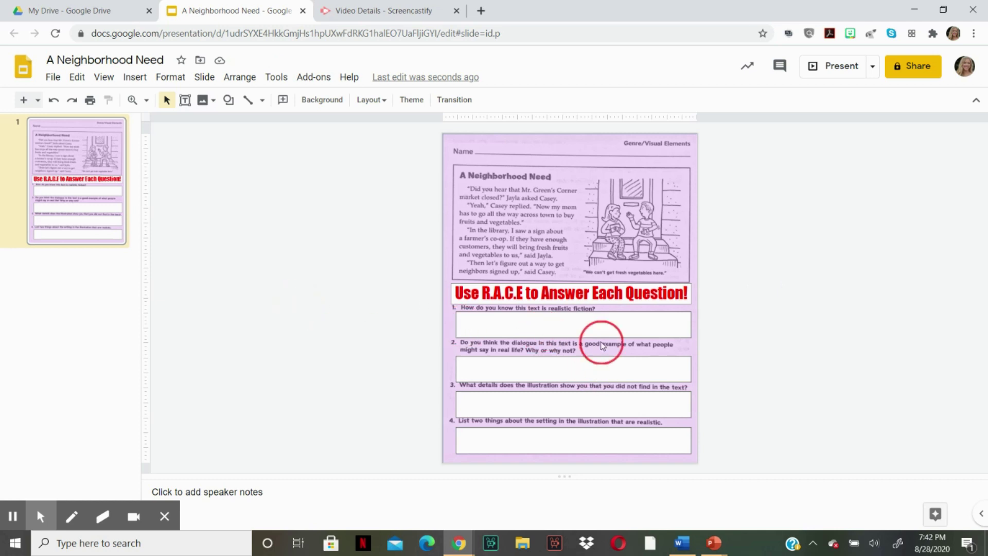
pyautogui.click(517, 323)
pyautogui.click(574, 335)
pyautogui.click(134, 78)
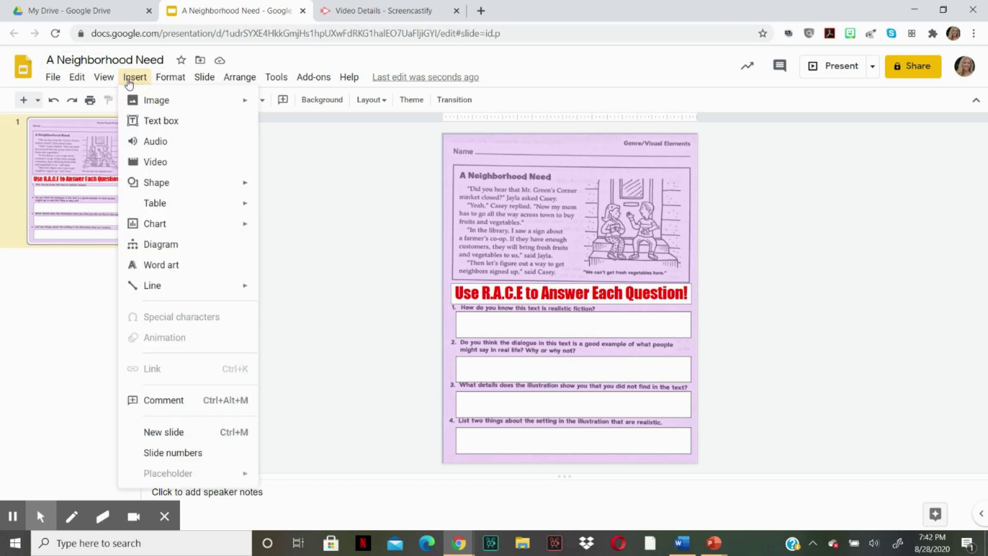
pyautogui.click(150, 124)
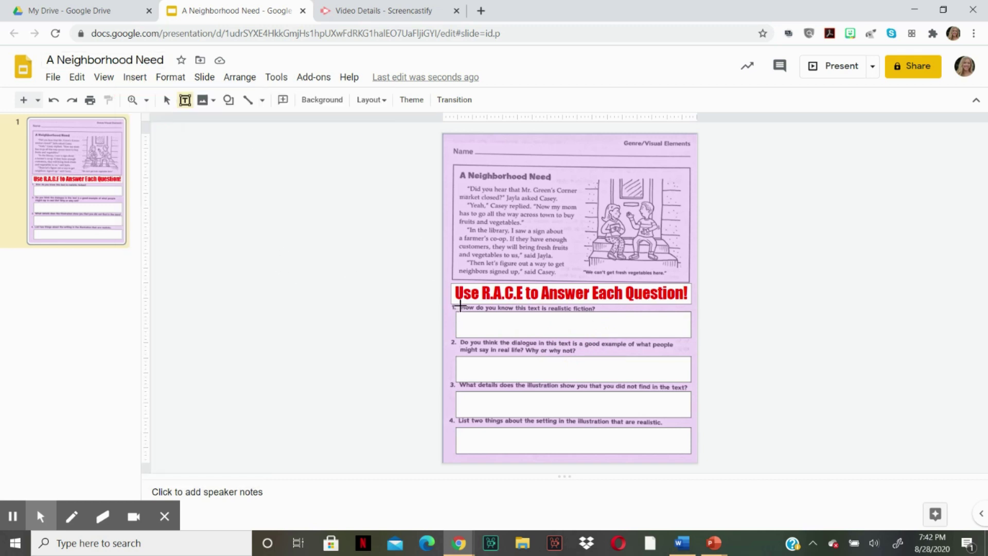
pyautogui.moveTo(456, 313); pyautogui.dragTo(691, 338)
# Step: Copy the text box and move copies onto question 2's and question 3's answer boxes
pyautogui.rightClick(499, 320)
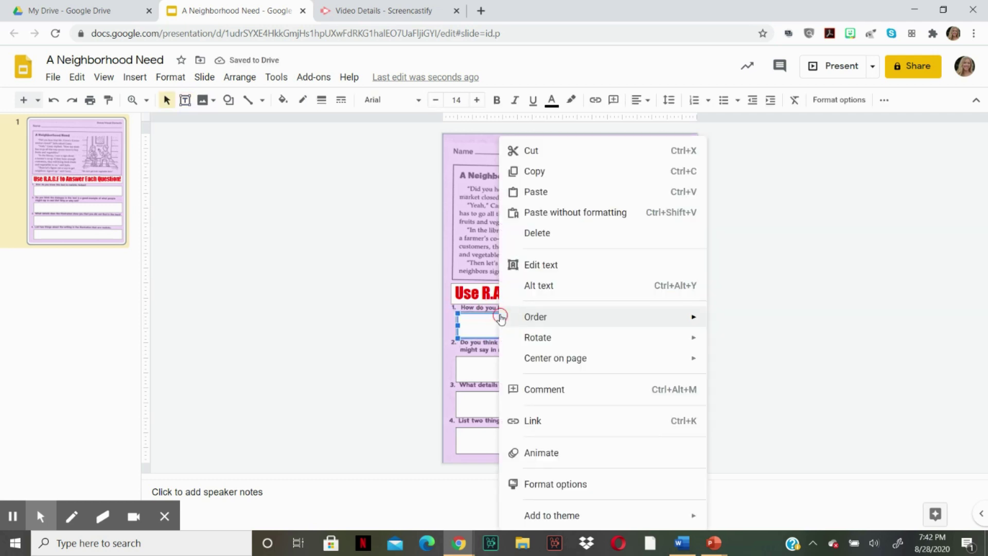
pyautogui.click(566, 173)
pyautogui.click(316, 261)
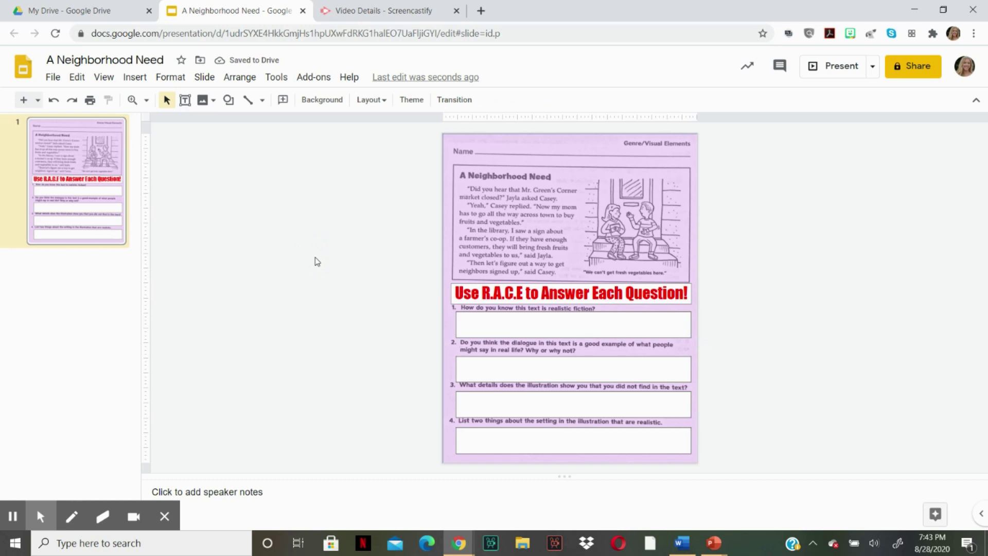
pyautogui.hotkey('ctrl', 'v')
pyautogui.moveTo(627, 331); pyautogui.dragTo(630, 430)
pyautogui.click(629, 331)
pyautogui.moveTo(634, 390); pyautogui.dragTo(628, 395)
# Step: Reposition question 1's text box, undoing the last move
pyautogui.click(633, 337)
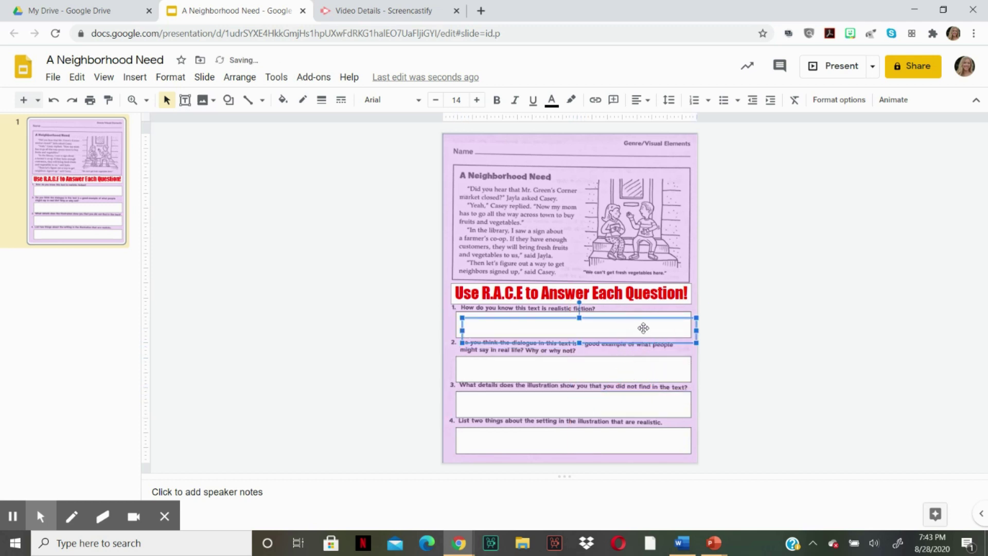
pyautogui.moveTo(643, 328); pyautogui.dragTo(637, 369)
pyautogui.click(806, 323)
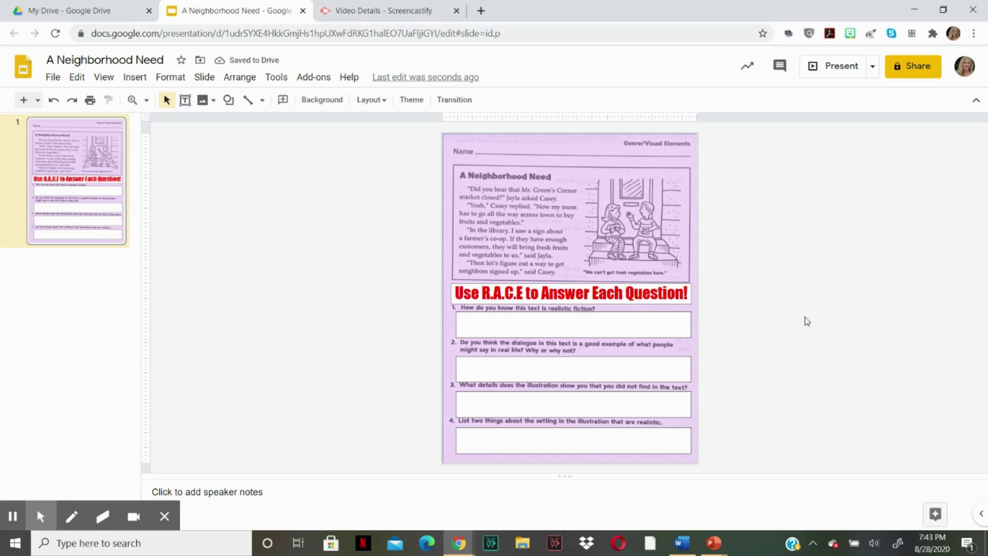
pyautogui.moveTo(641, 331); pyautogui.dragTo(711, 324)
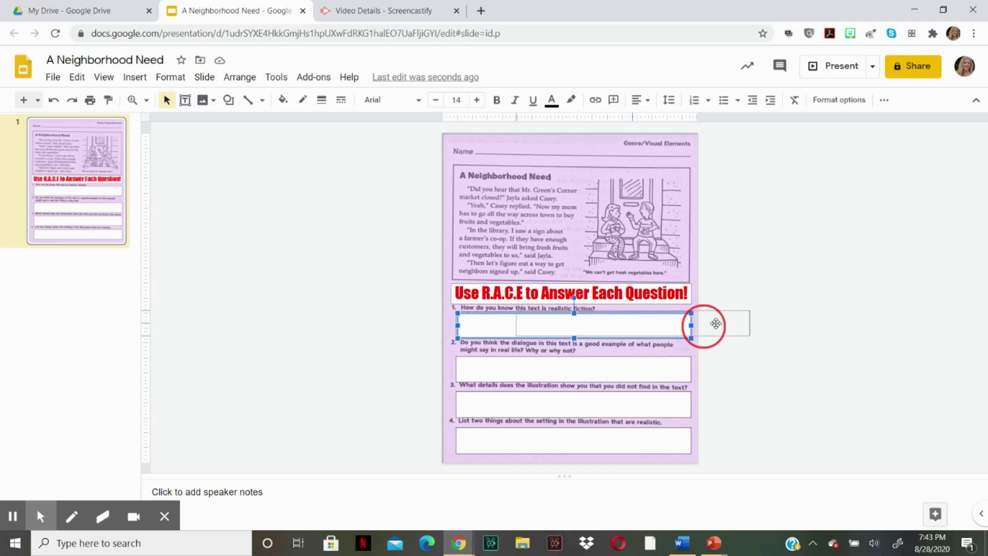
pyautogui.click(488, 328)
pyautogui.moveTo(643, 323); pyautogui.dragTo(643, 323)
pyautogui.hotkey('ctrl', 'z')
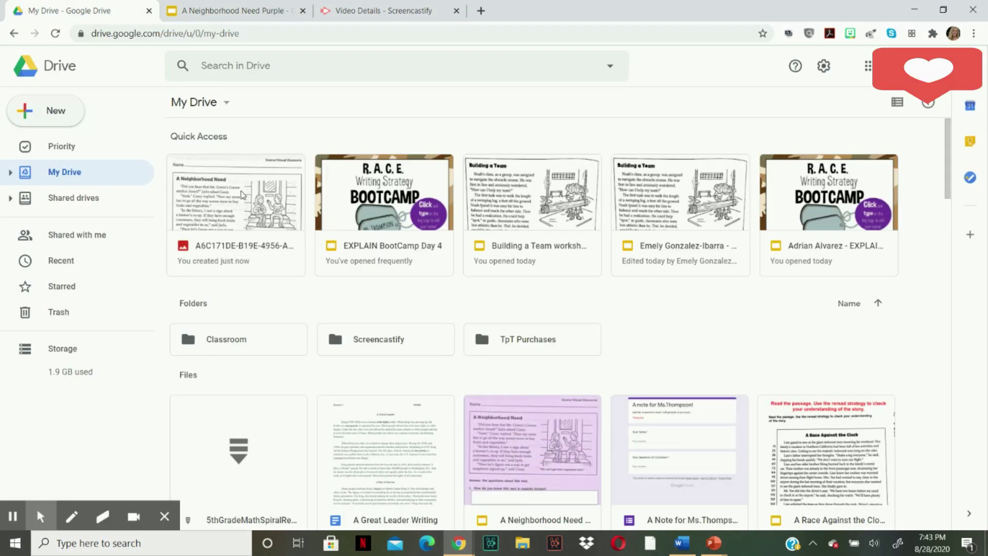
# Step: Create a new Google Slides presentation from My Drive
pyautogui.click(58, 117)
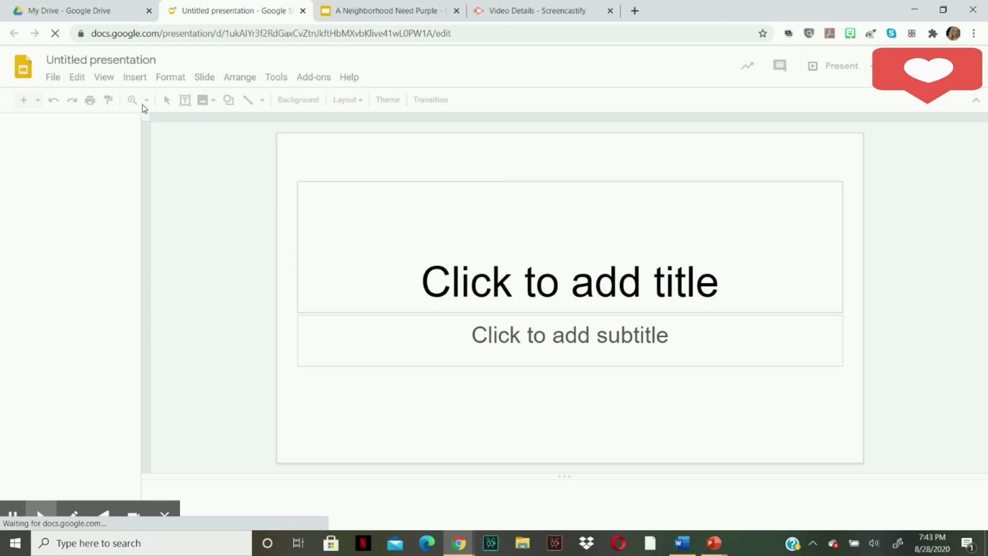
# Step: Set a custom 8.5 × 11 inch page size in Page setup
pyautogui.click(52, 81)
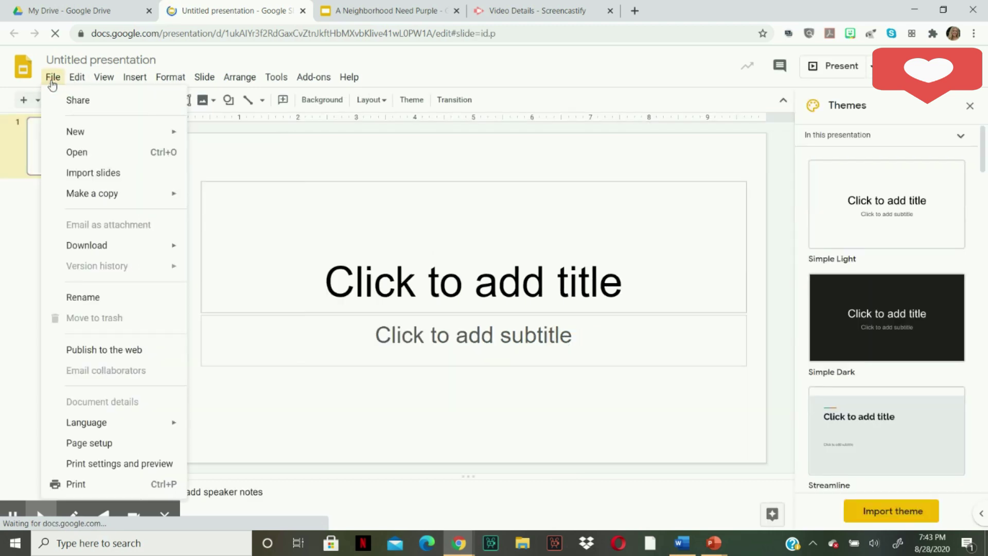
pyautogui.click(108, 463)
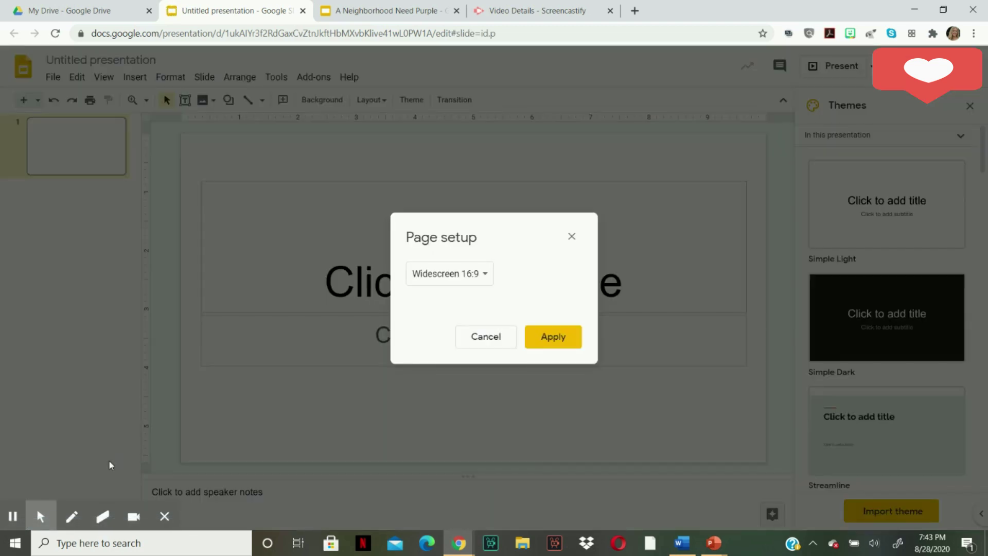
pyautogui.click(474, 279)
pyautogui.click(448, 313)
pyautogui.click(428, 309)
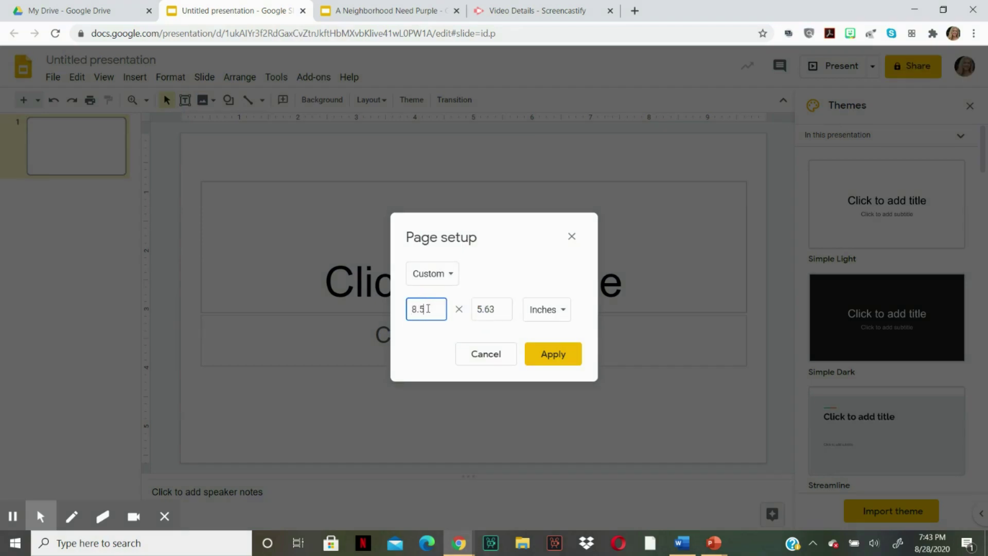
pyautogui.click(503, 303)
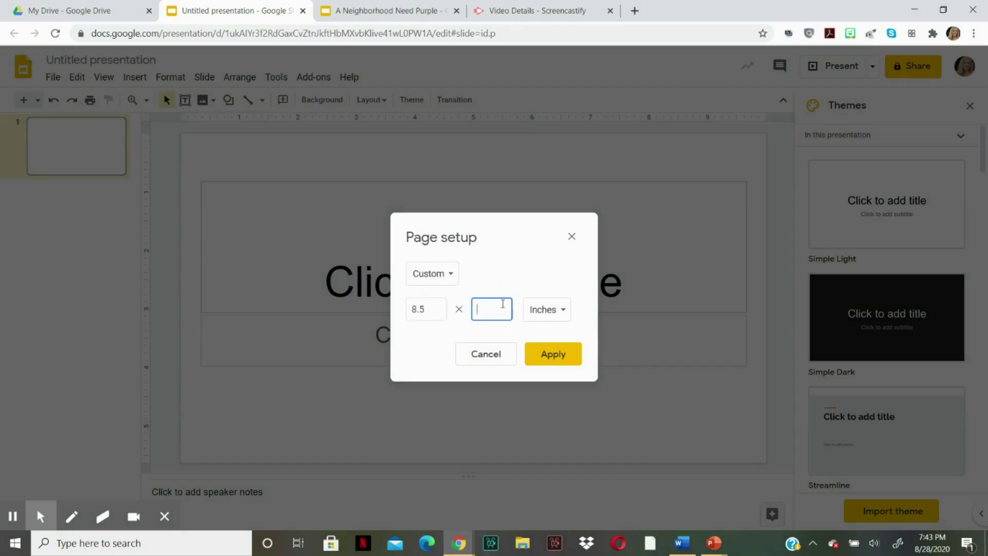
pyautogui.click(553, 355)
# Step: Delete the title and subtitle placeholders from the slide
pyautogui.click(547, 205)
pyautogui.press('Escape')
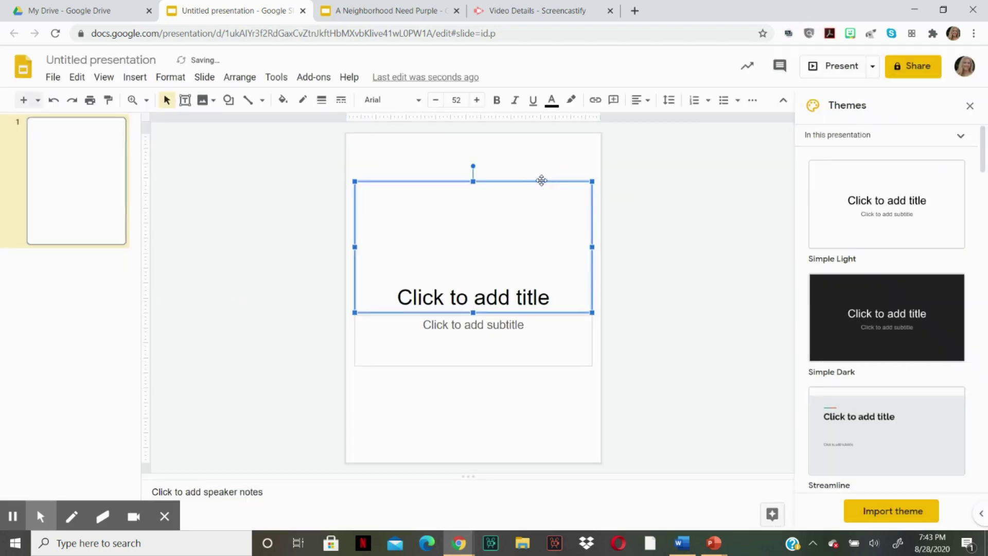
pyautogui.keyDown('shift'); pyautogui.click(551, 322); pyautogui.keyUp('shift')
pyautogui.press('Delete')
# Step: Use the worksheet scan as background and draw a text box over question 1's answer lines
pyautogui.click(322, 100)
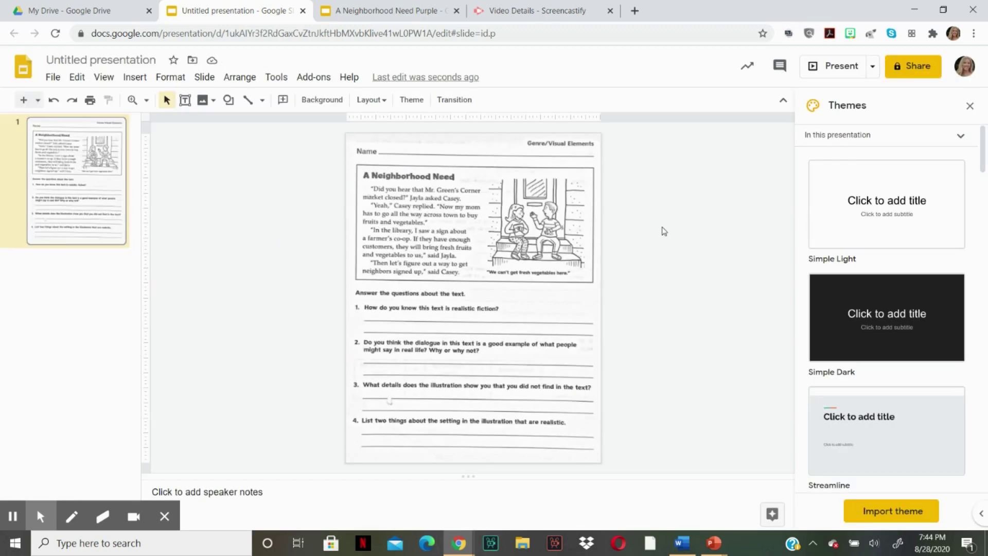
pyautogui.click(135, 77)
pyautogui.click(158, 121)
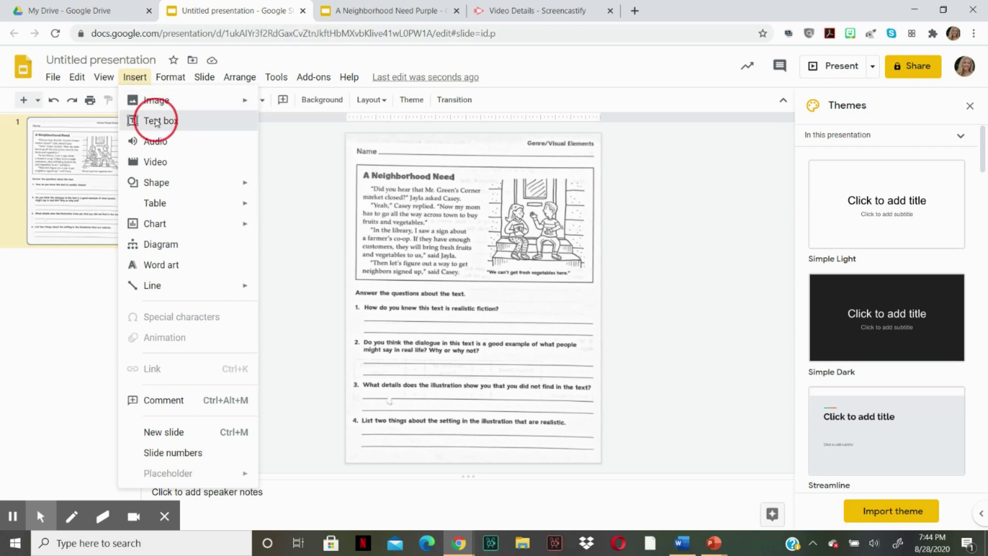
pyautogui.moveTo(360, 313); pyautogui.dragTo(594, 339)
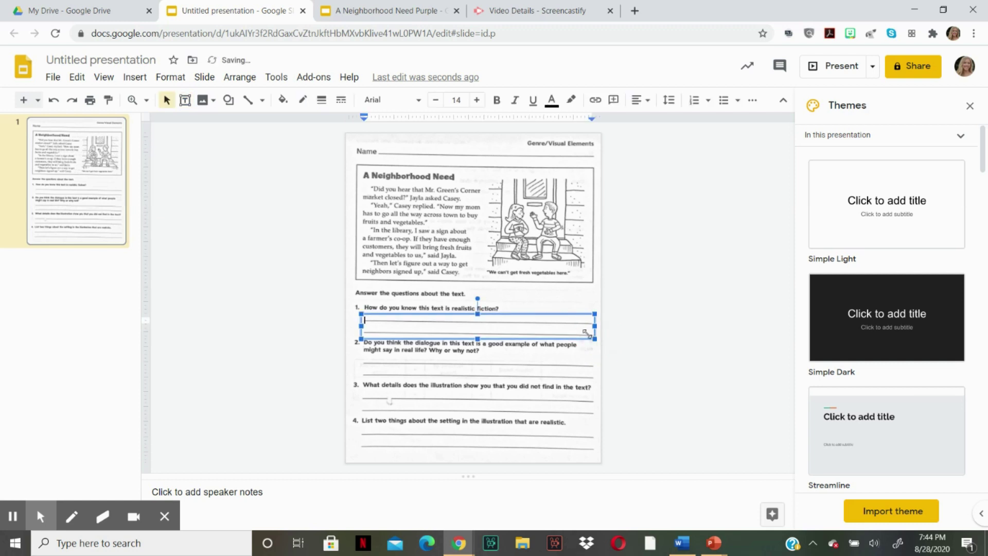
# Step: Undo the last change and check the answer box under question 1
pyautogui.click(307, 338)
pyautogui.hotkey('ctrl', 'z')
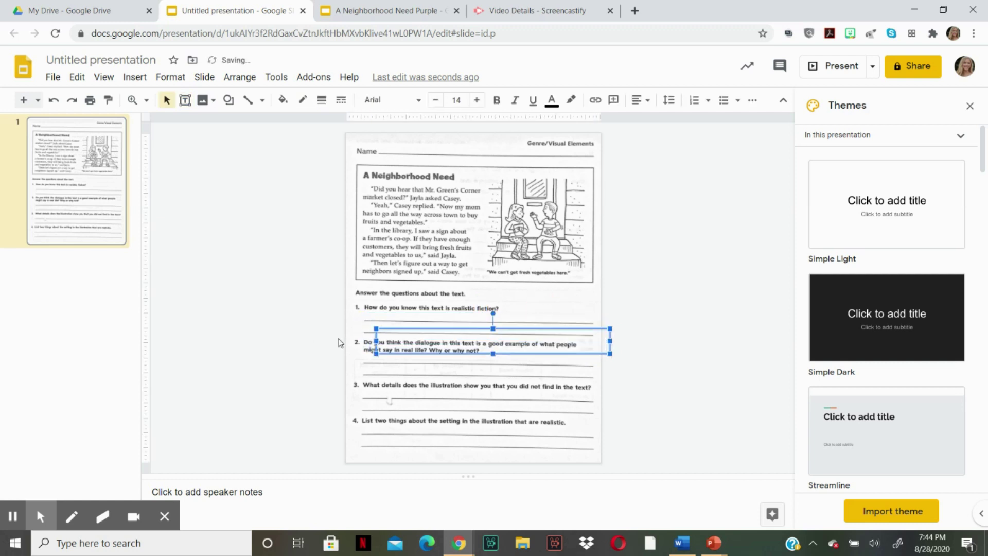
pyautogui.click(690, 302)
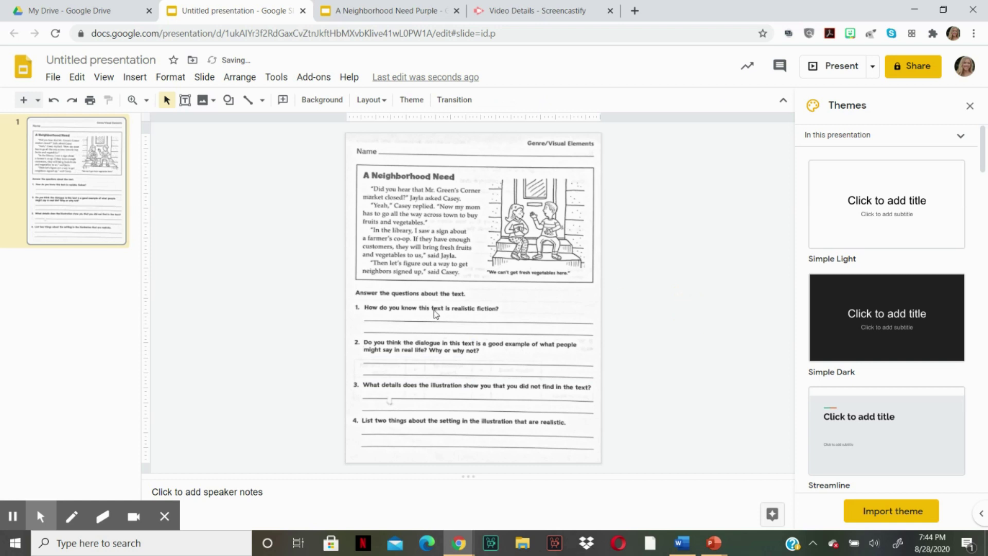
pyautogui.click(425, 324)
pyautogui.click(758, 320)
pyautogui.click(508, 323)
pyautogui.click(513, 320)
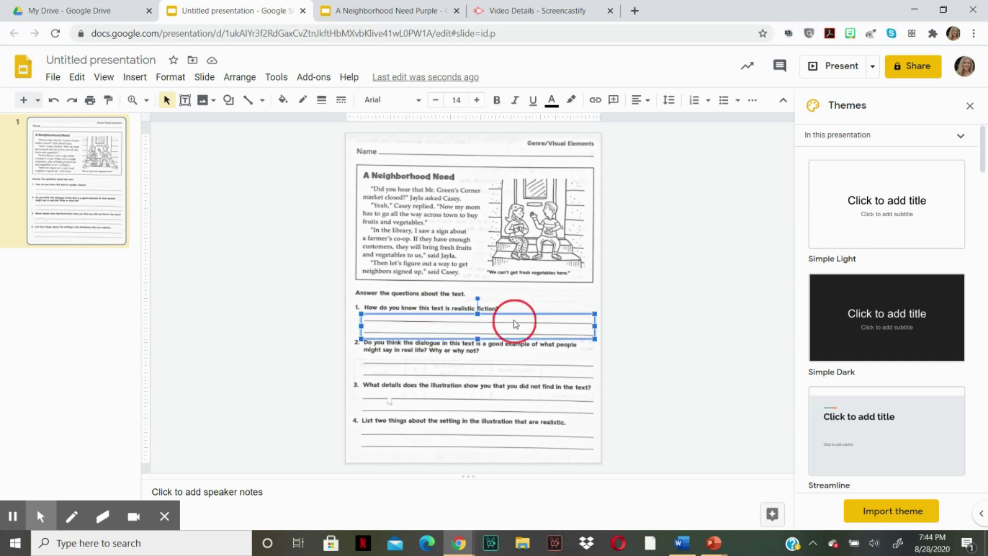
pyautogui.click(751, 276)
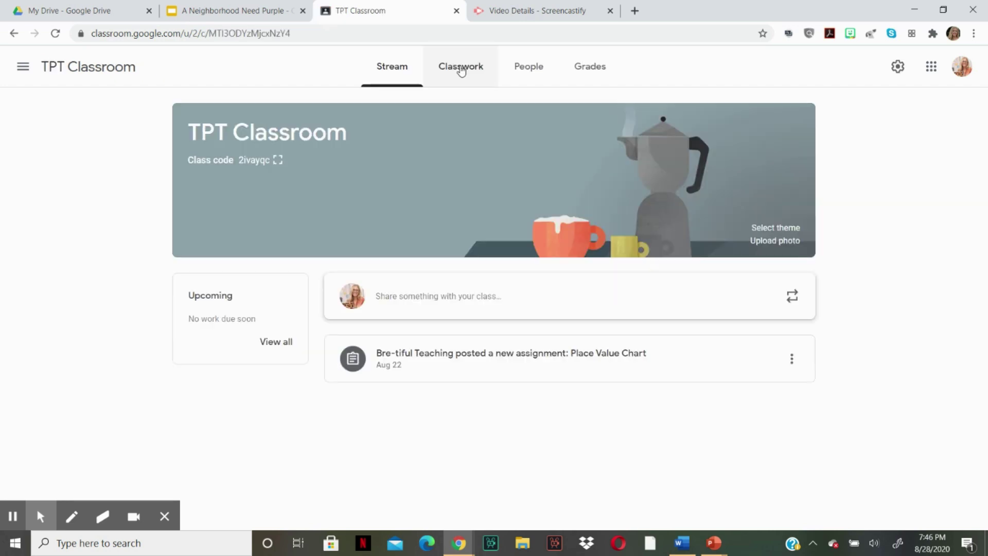
# Step: Create an assignment titled 'A Neighborhood Worksheet' worth 10 points
pyautogui.click(459, 67)
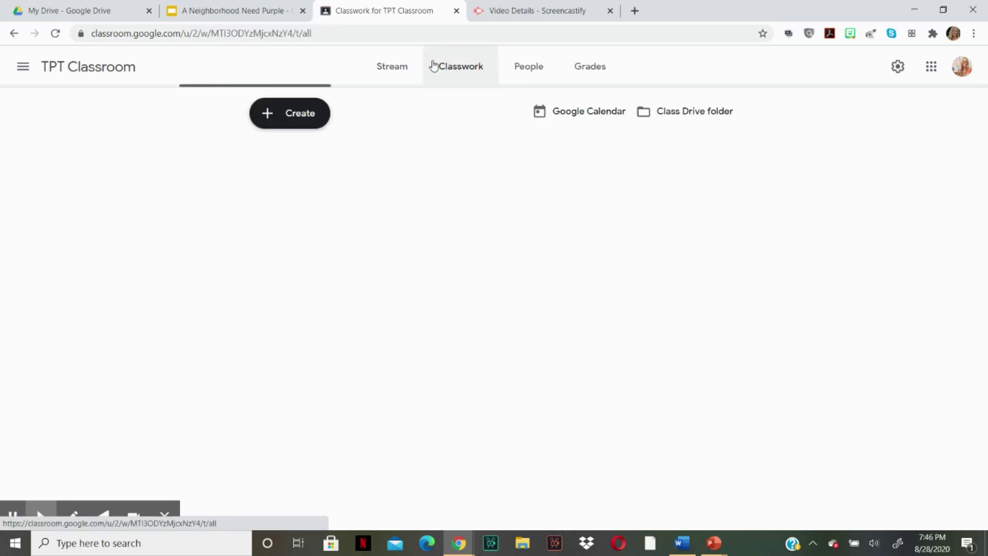
pyautogui.click(286, 115)
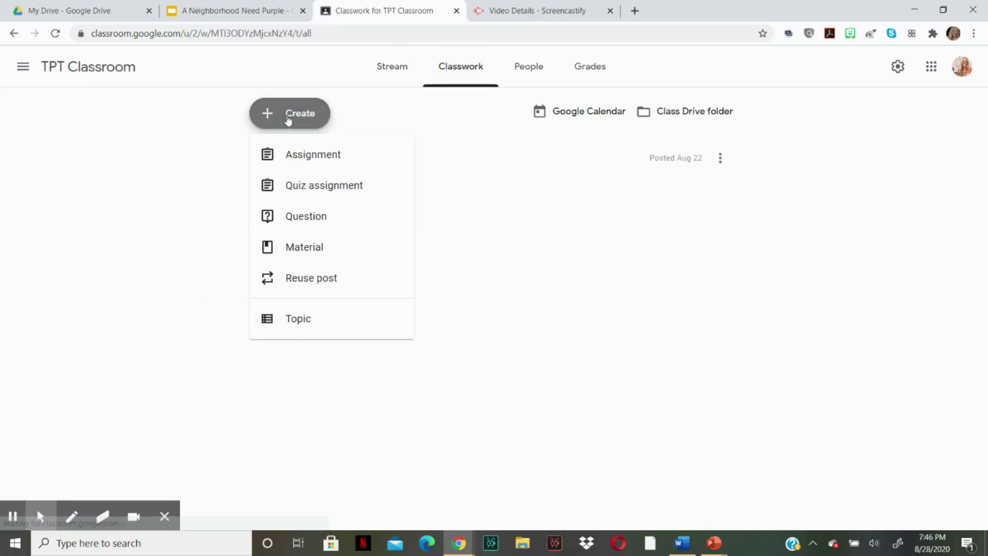
pyautogui.click(304, 153)
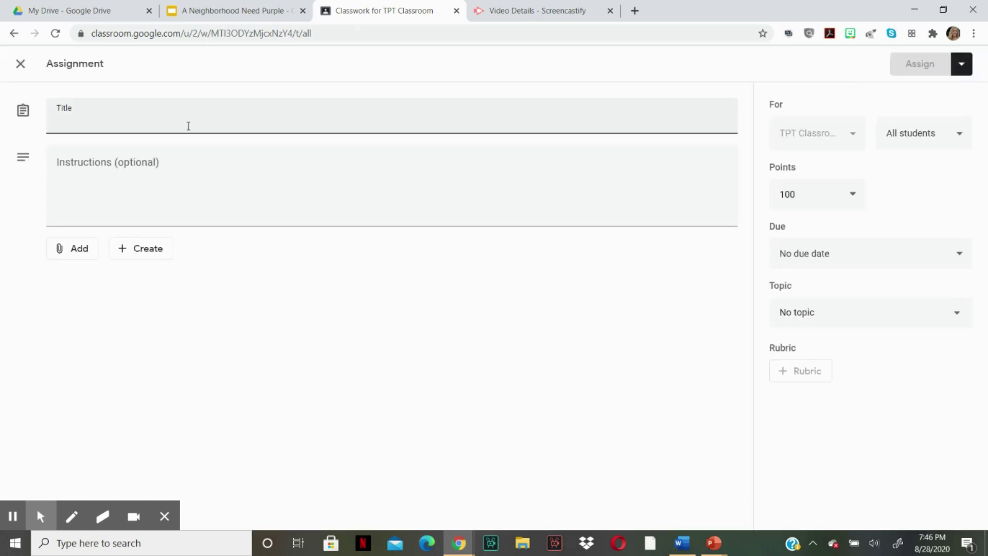
pyautogui.write('A Neighborhood Worksheet')
pyautogui.click(166, 204)
pyautogui.click(816, 199)
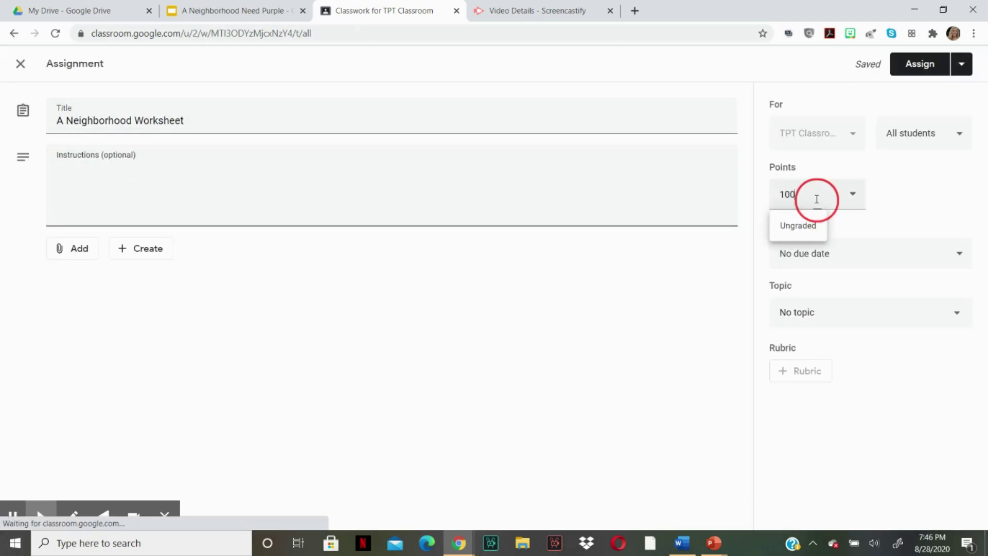
pyautogui.click(640, 306)
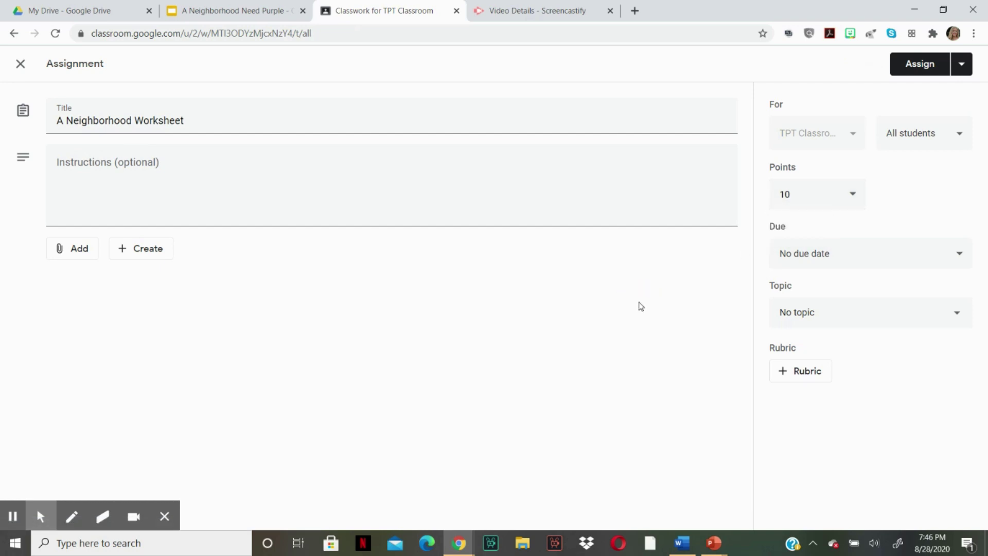
# Step: Attach the 'A Neighborhood Need Purple' slides from Google Drive
pyautogui.click(89, 247)
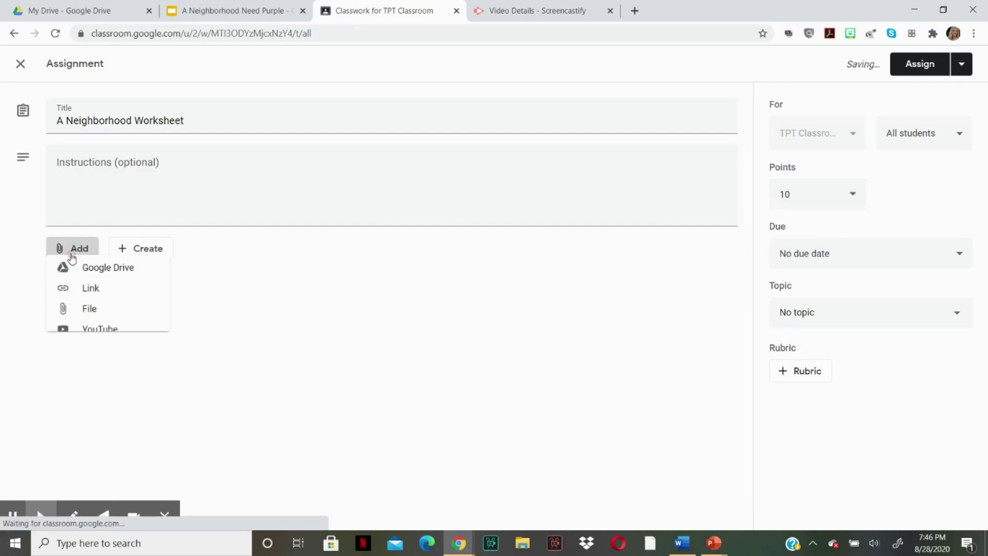
pyautogui.click(81, 251)
pyautogui.click(81, 251)
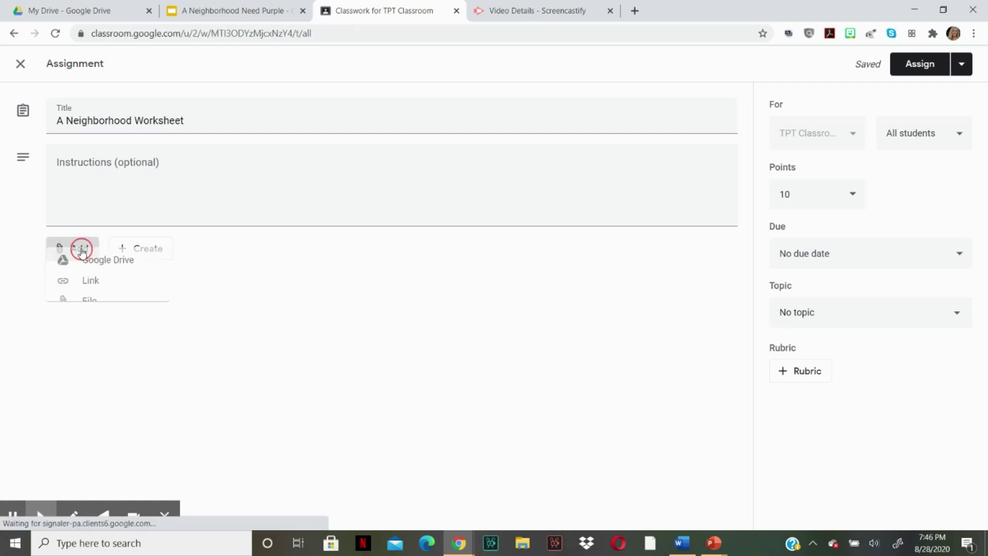
pyautogui.click(93, 273)
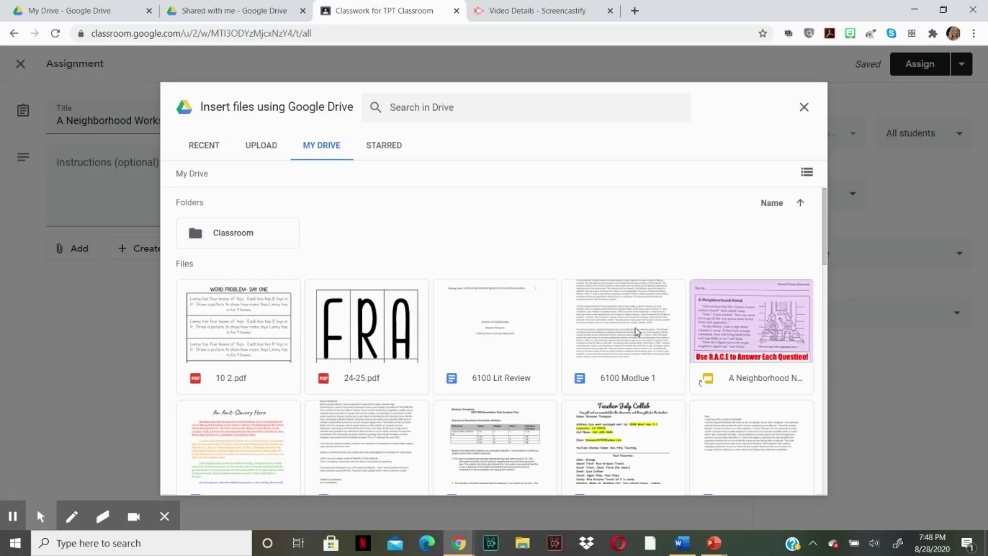
pyautogui.click(740, 329)
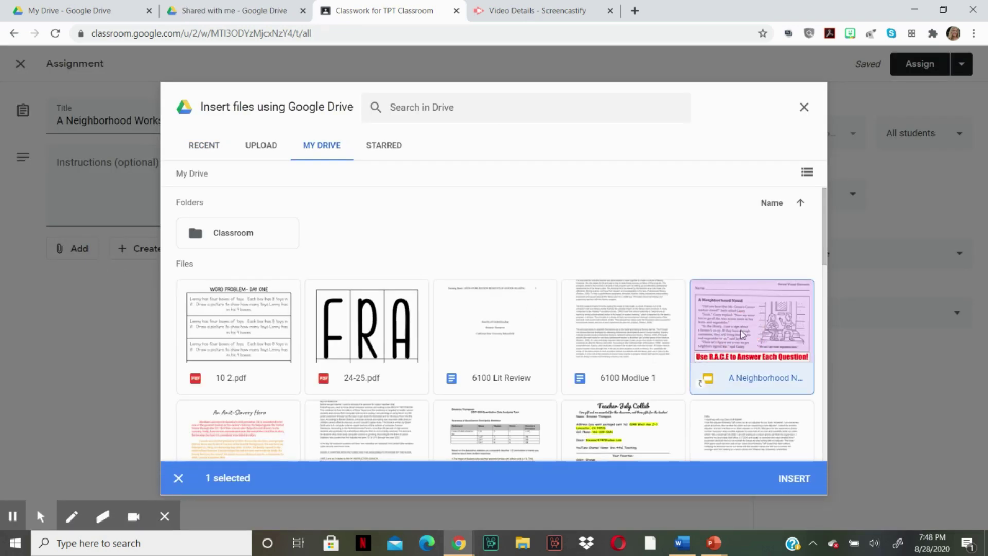
pyautogui.click(787, 481)
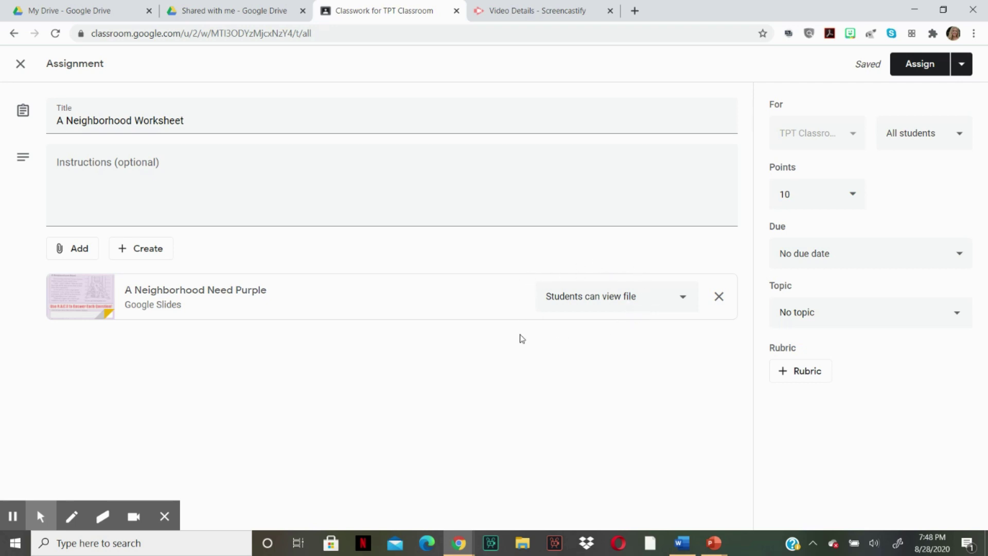
pyautogui.click(604, 298)
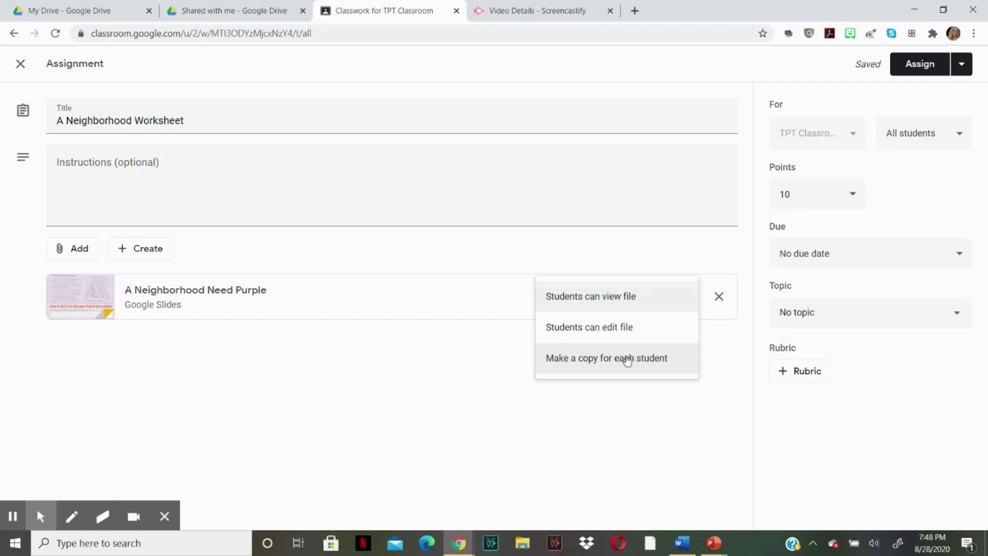
# Step: Make a copy for each student and schedule the assignment for Aug 31, 8:00 AM
pyautogui.click(645, 369)
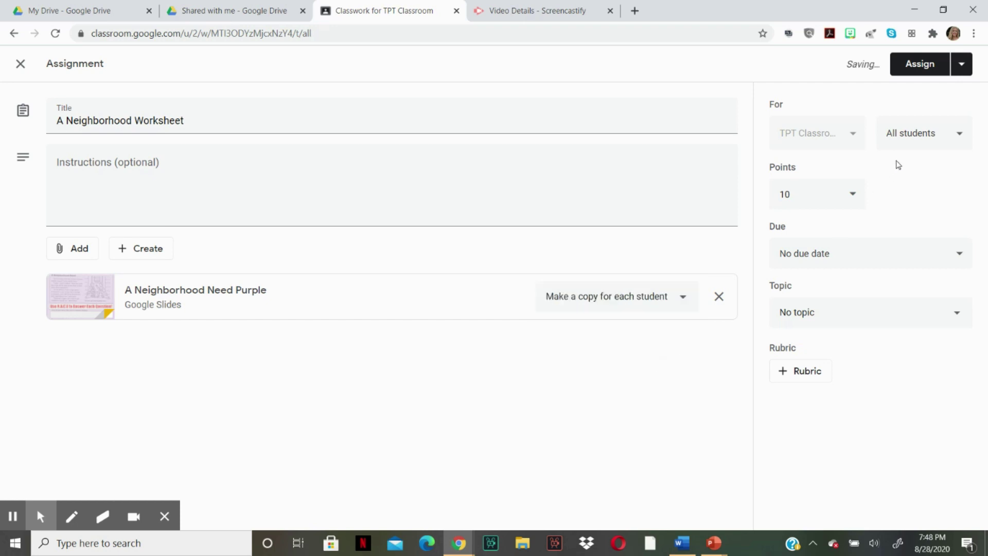
pyautogui.click(961, 64)
pyautogui.click(926, 88)
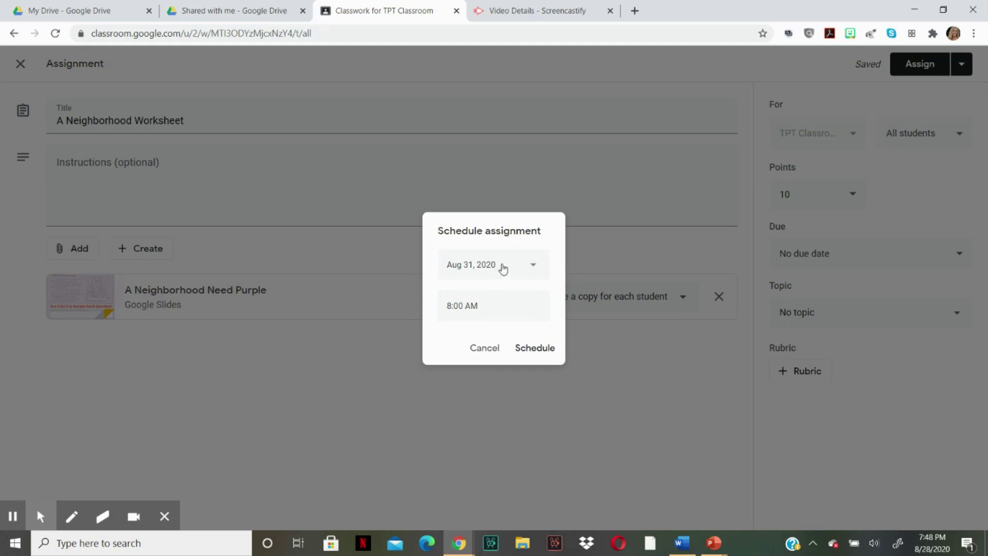
pyautogui.click(503, 268)
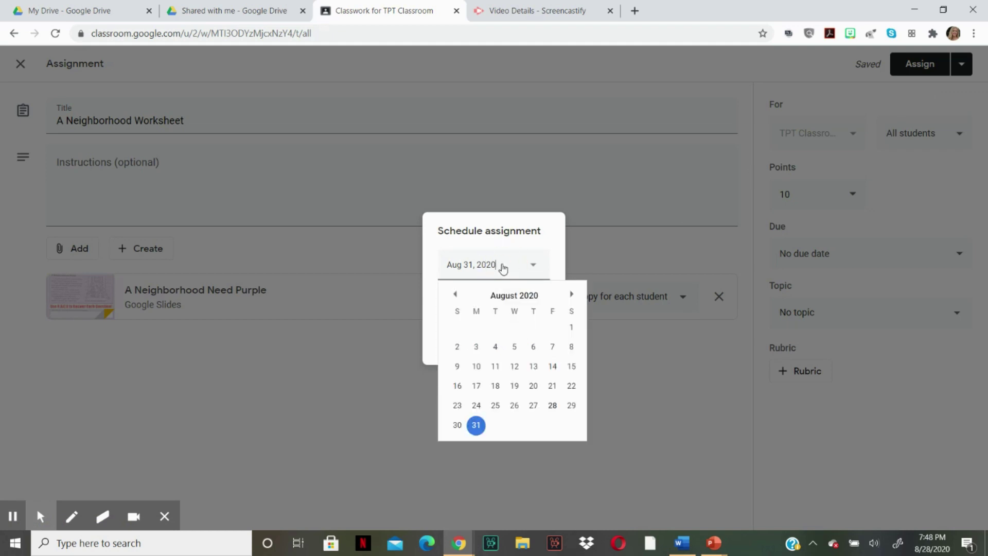
pyautogui.click(476, 426)
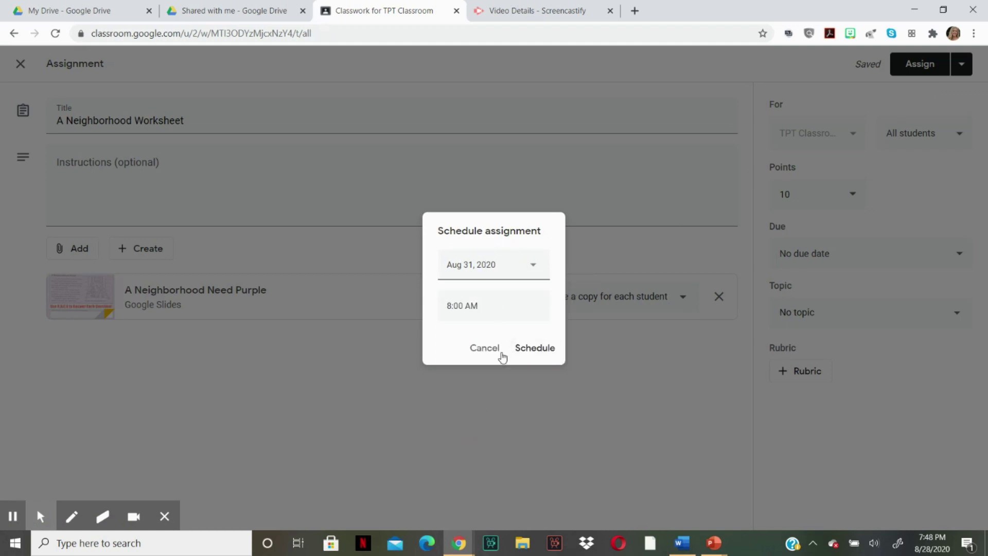
pyautogui.click(536, 350)
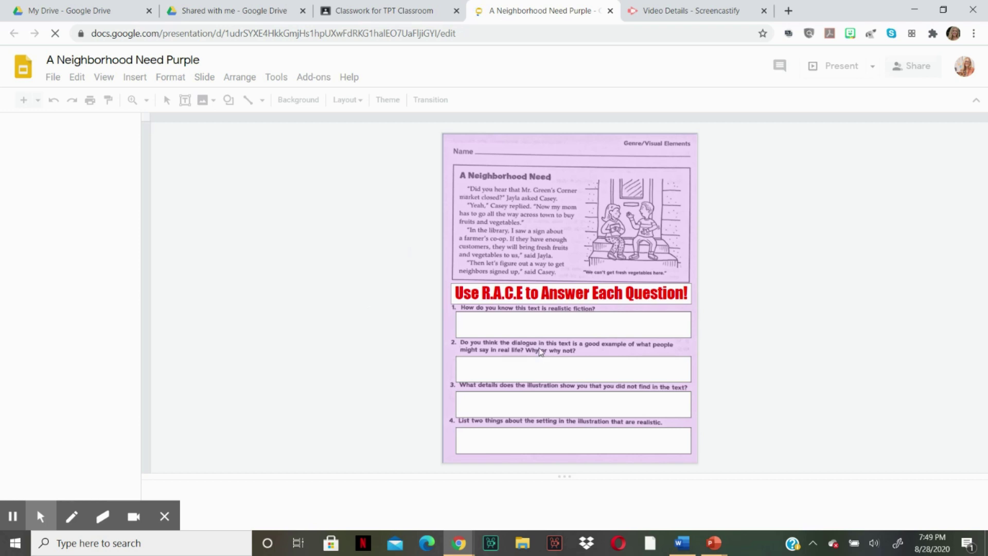
# Step: Type sample text into question 1's answer box and enlarge it to size 25
pyautogui.click(526, 325)
pyautogui.write('alsn')
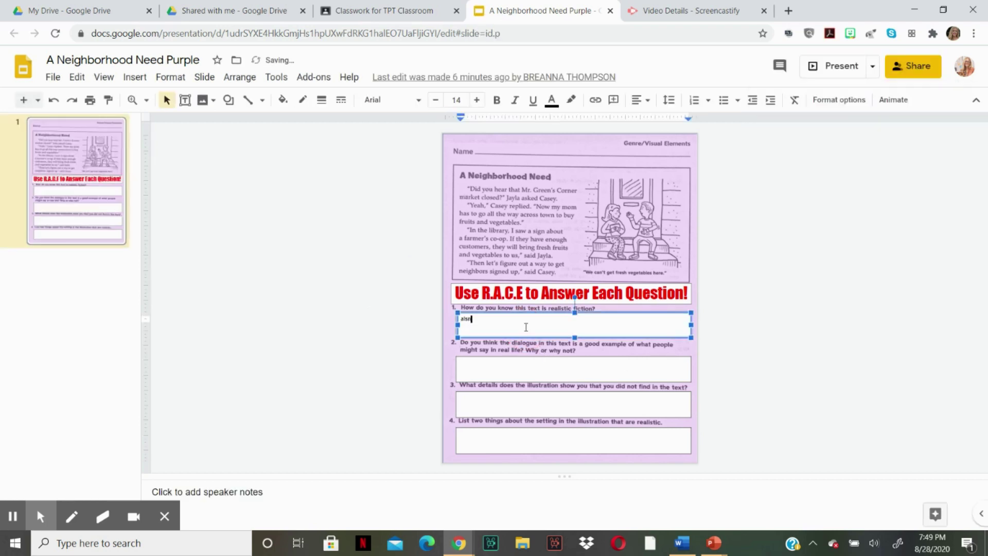
pyautogui.write('lasnckjasbkjcbaksjbckas')
pyautogui.moveTo(537, 320); pyautogui.dragTo(440, 330)
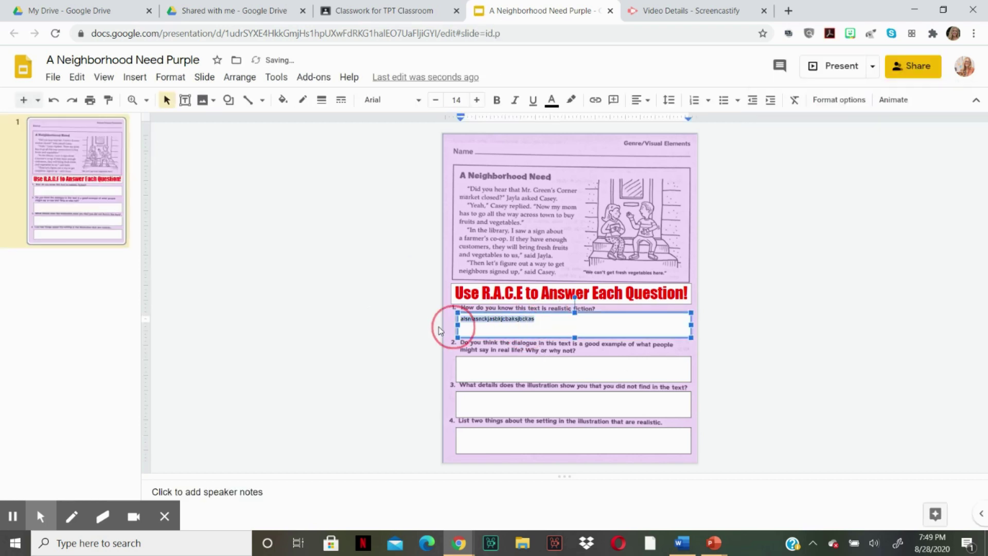
pyautogui.click(478, 103)
pyautogui.click(477, 102)
pyautogui.click(477, 102)
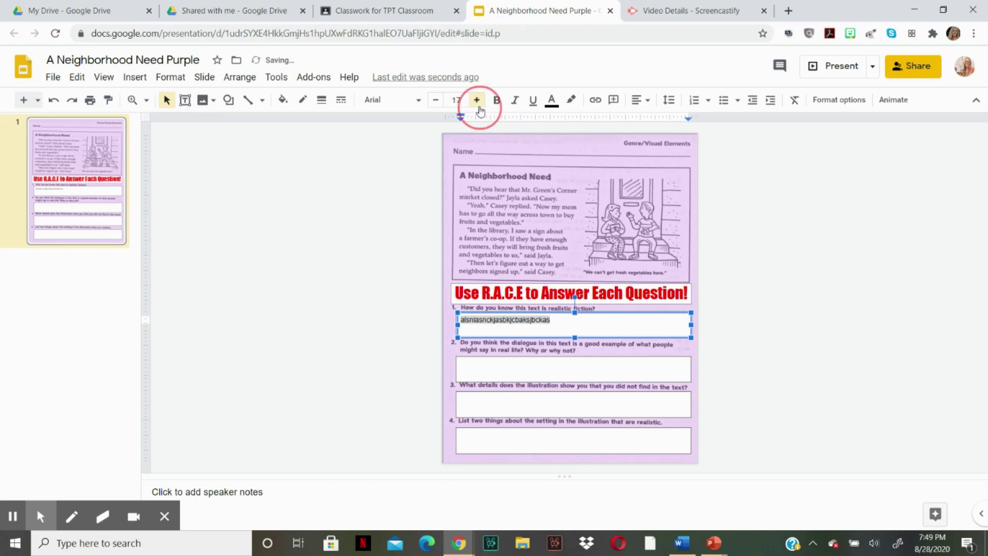
pyautogui.click(477, 101)
pyautogui.click(478, 101)
pyautogui.click(477, 101)
pyautogui.click(477, 101)
pyautogui.click(478, 101)
pyautogui.click(478, 101)
pyautogui.click(478, 100)
pyautogui.click(477, 101)
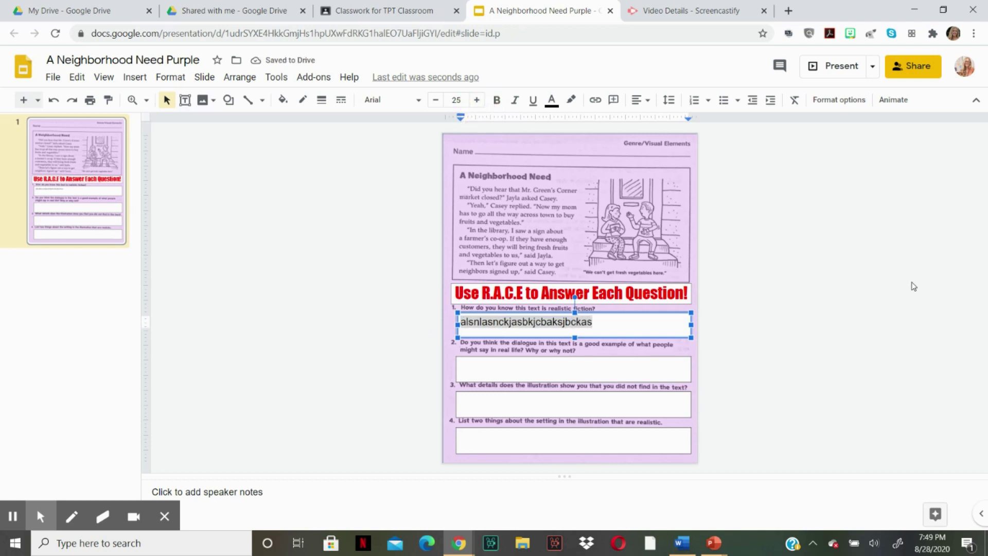